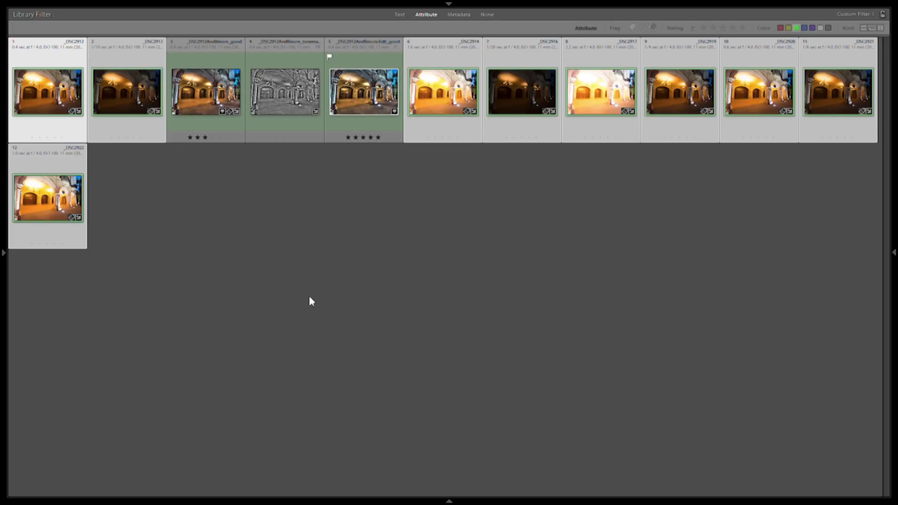
- Export the nine selected archway exposures from Lightroom to Photomatix Pro under the name 'demo HDR'
{"action": "right_click", "coordinate": [123, 57]}
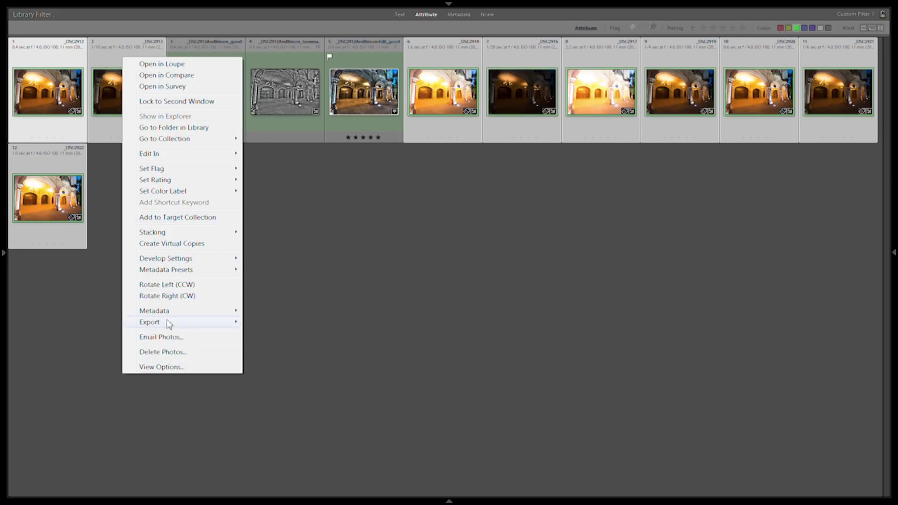
{"action": "mouse_move", "coordinate": [169, 327]}
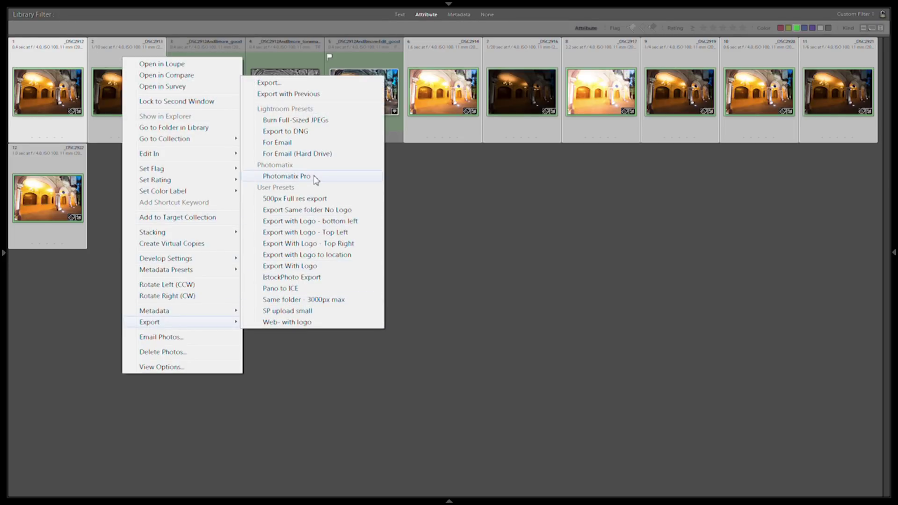
{"action": "left_click", "coordinate": [314, 176]}
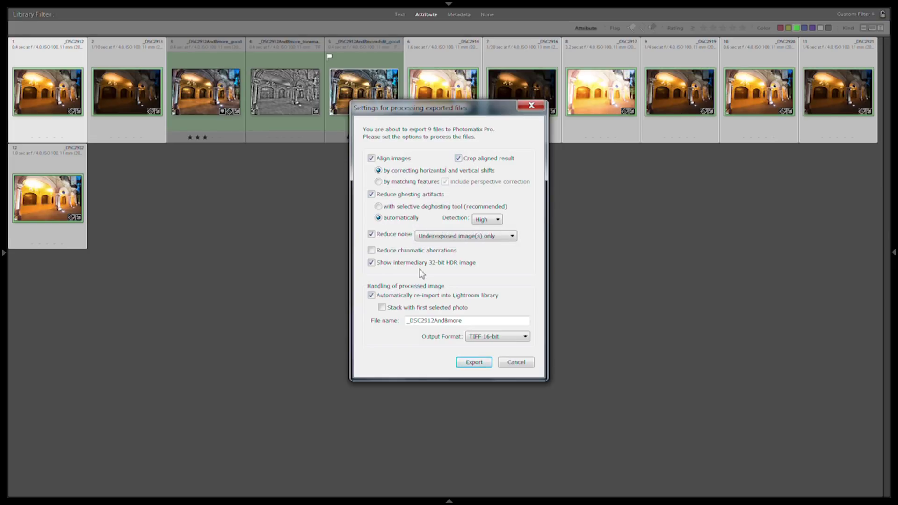
{"action": "double_click", "coordinate": [462, 320]}
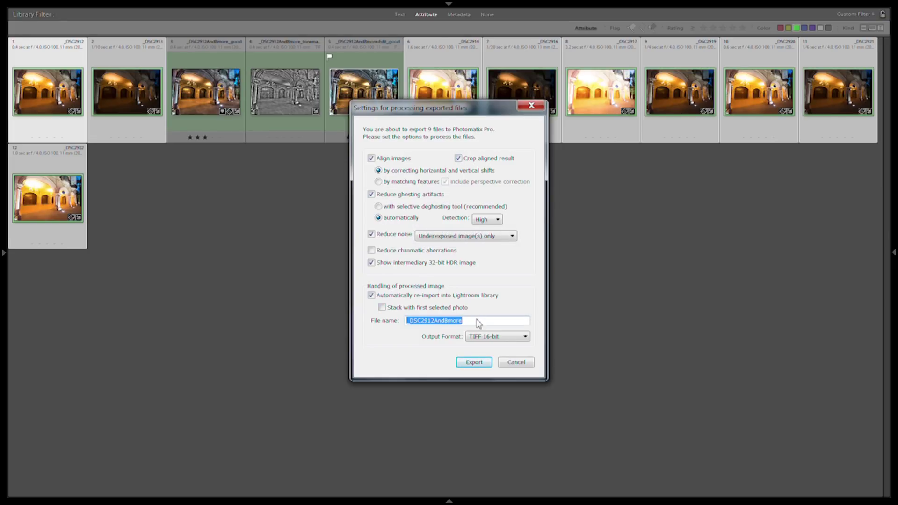
{"action": "type", "text": "demo image"}
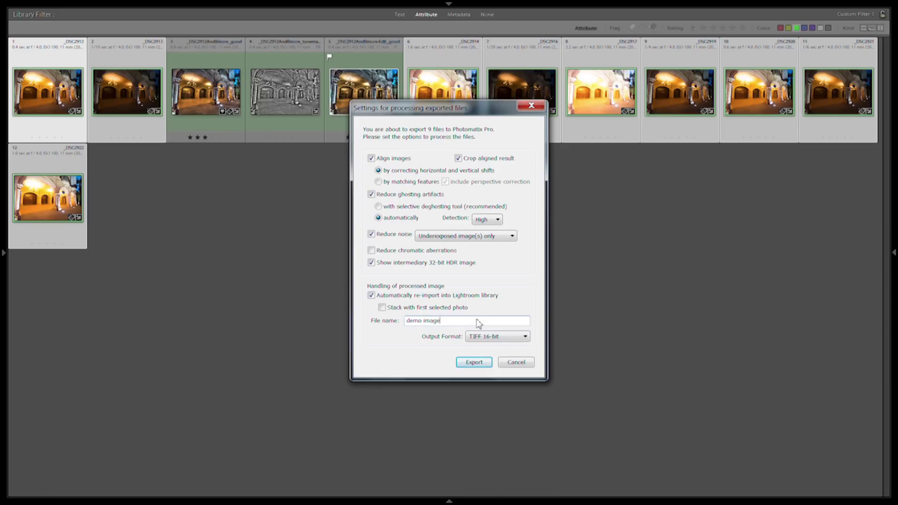
{"action": "key", "text": "BackSpace"}
{"action": "key", "text": "BackSpace"}
{"action": "key", "text": "BackSpace"}
{"action": "key", "text": "BackSpace"}
{"action": "type", "text": "HDR"}
{"action": "left_click", "coordinate": [473, 363]}
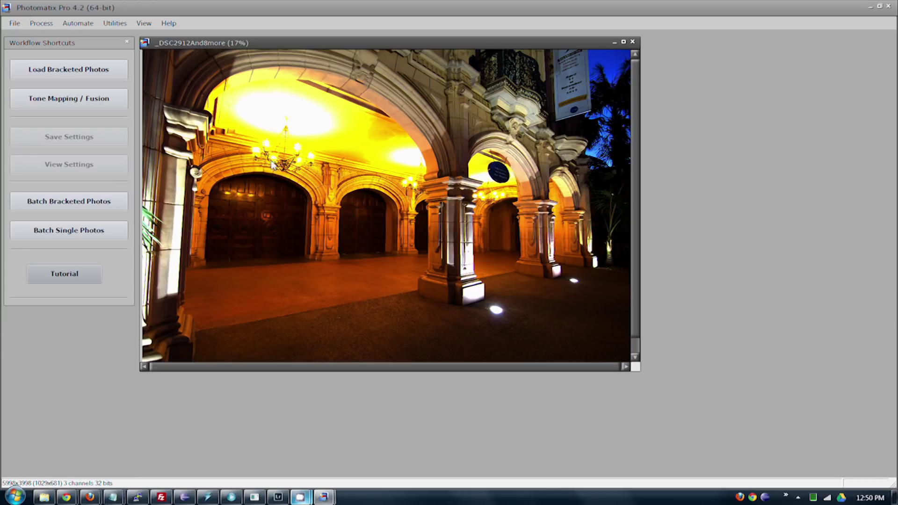
- Save the merged HDR as _DSC2912And8more.hdr into the June folder, dismissing the location errors
{"action": "left_click", "coordinate": [14, 24]}
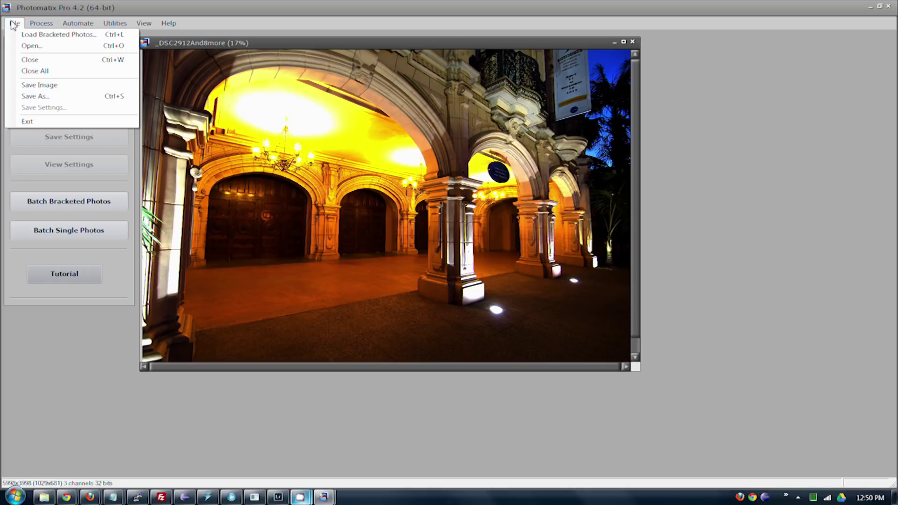
{"action": "left_click", "coordinate": [47, 97]}
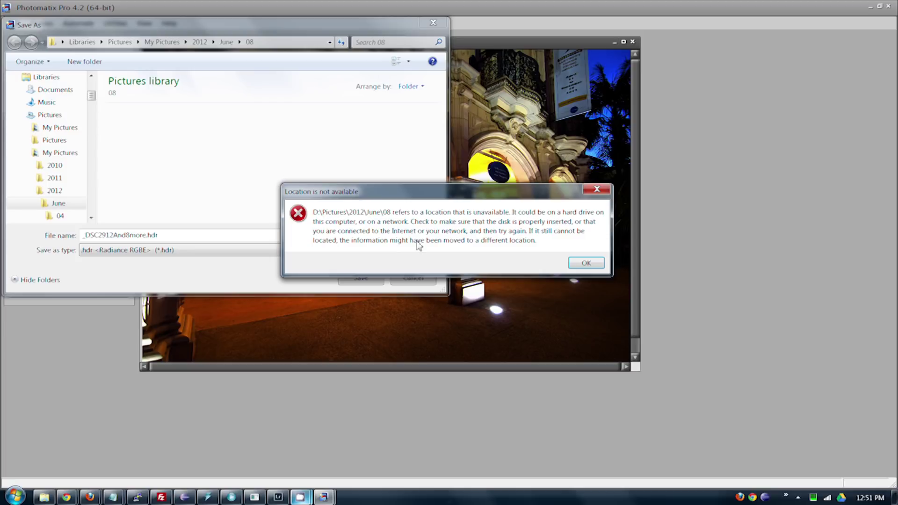
{"action": "left_click", "coordinate": [580, 263]}
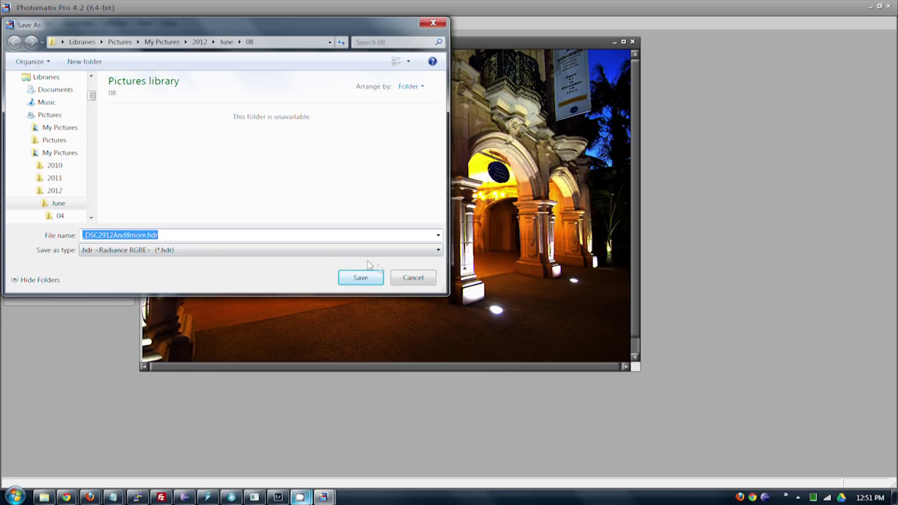
{"action": "left_click", "coordinate": [374, 278]}
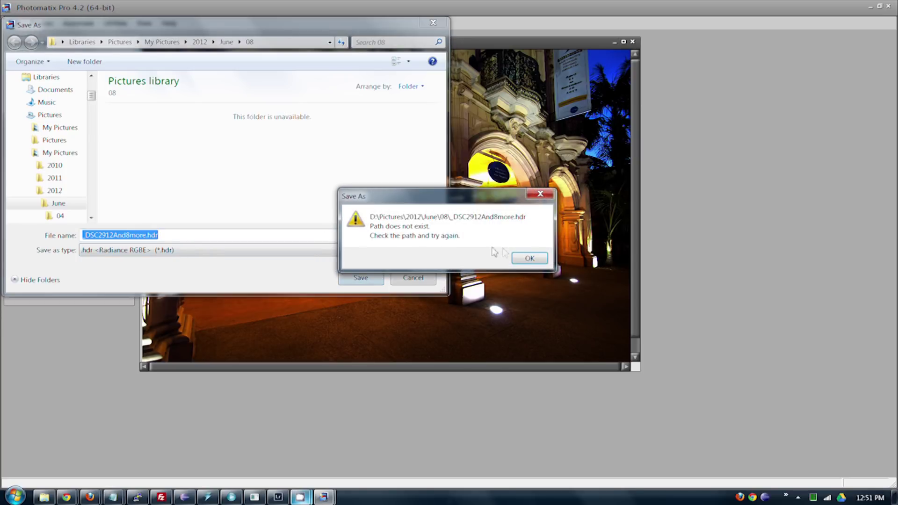
{"action": "left_click", "coordinate": [527, 256]}
{"action": "left_click", "coordinate": [228, 42]}
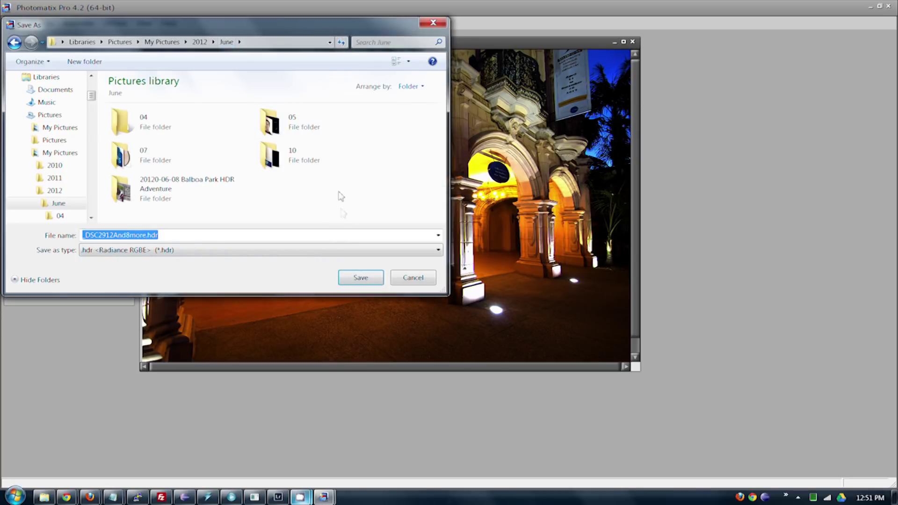
{"action": "left_click", "coordinate": [359, 278]}
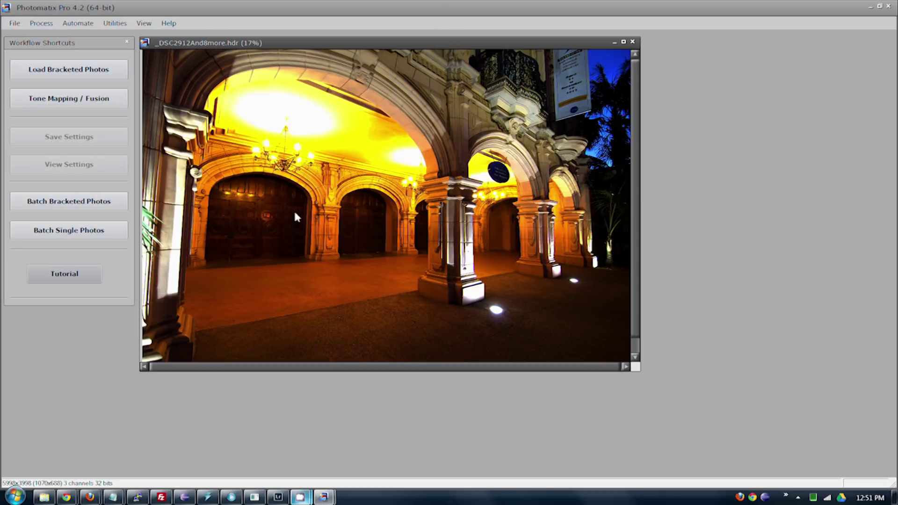
- Start tone mapping the HDR and apply the Enhanced preset
{"action": "left_click", "coordinate": [95, 99]}
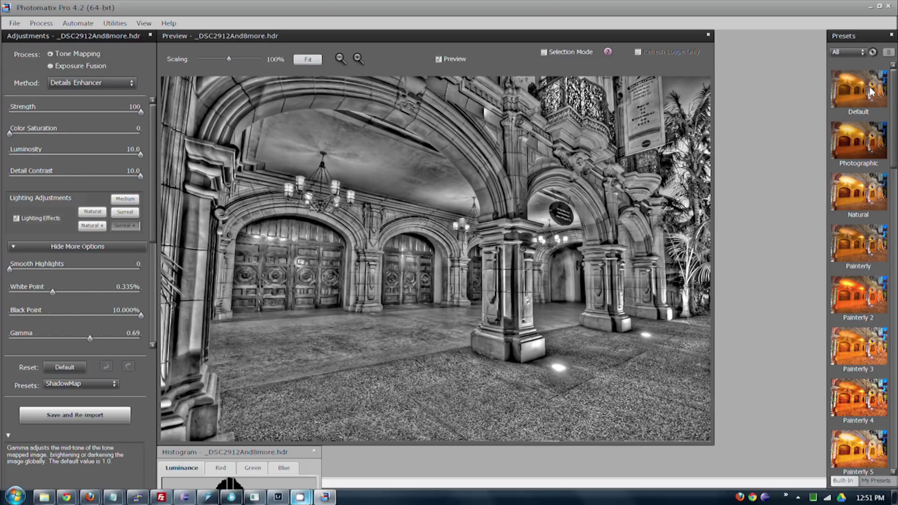
{"action": "left_click", "coordinate": [873, 141]}
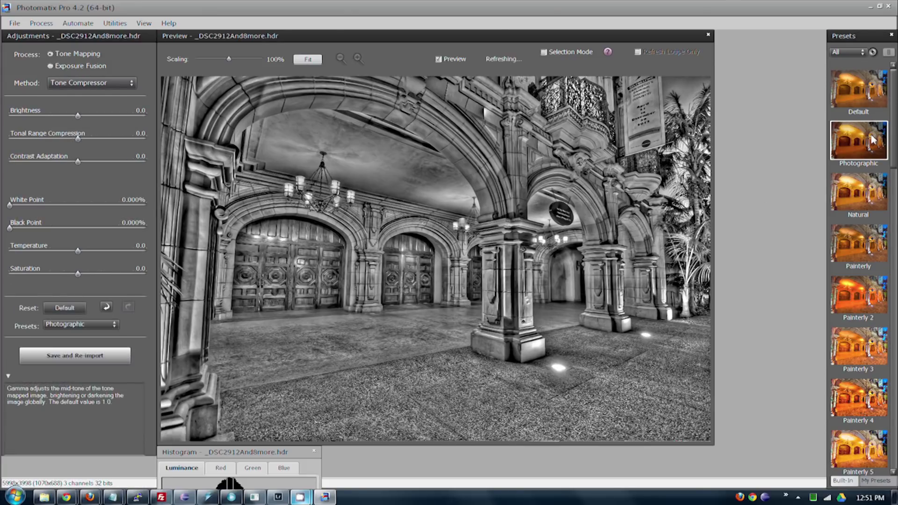
{"action": "left_click_drag", "start_coordinate": [893, 155], "coordinate": [894, 290]}
{"action": "left_click", "coordinate": [872, 290]}
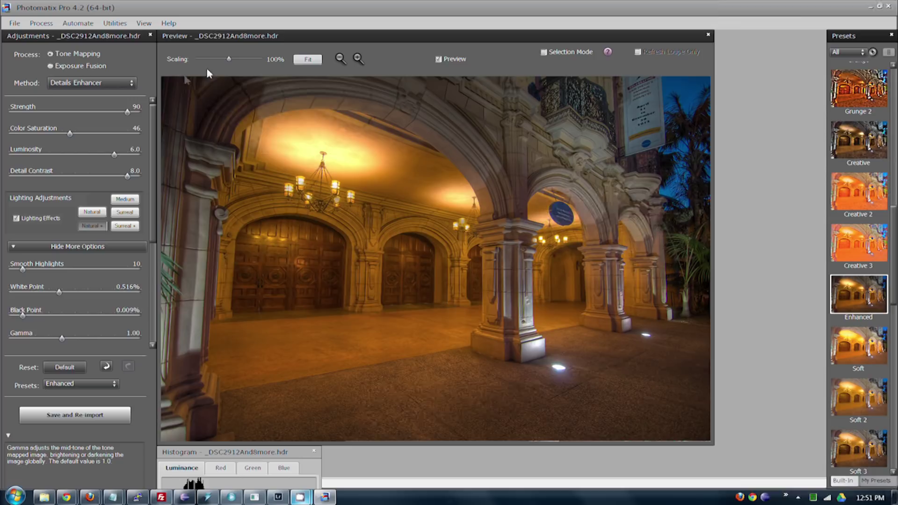
- Set Strength 95, Luminosity 5.6, Detail Contrast 8.8, Gamma 0.72, Black Point 2.672%, White Point 0.024%
{"action": "mouse_move", "coordinate": [128, 115]}
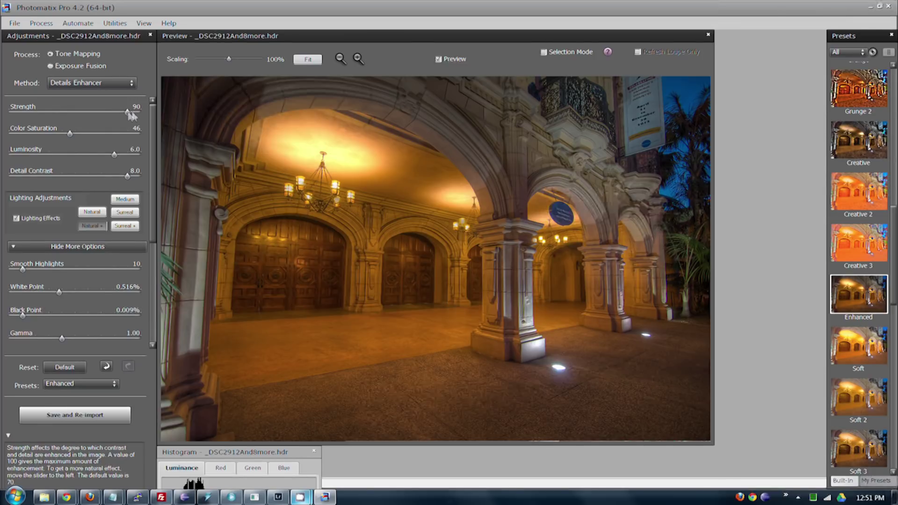
{"action": "left_click", "coordinate": [134, 112]}
{"action": "mouse_move", "coordinate": [125, 152]}
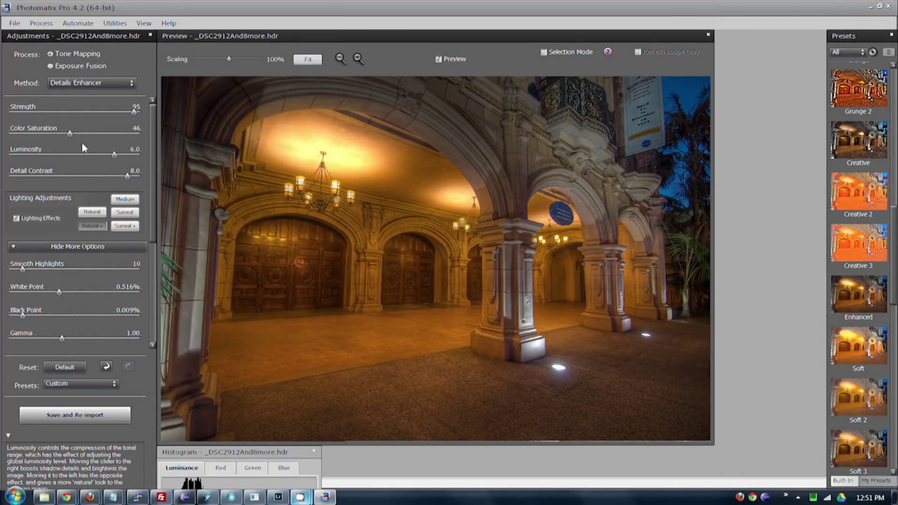
{"action": "left_click_drag", "start_coordinate": [118, 158], "coordinate": [113, 157]}
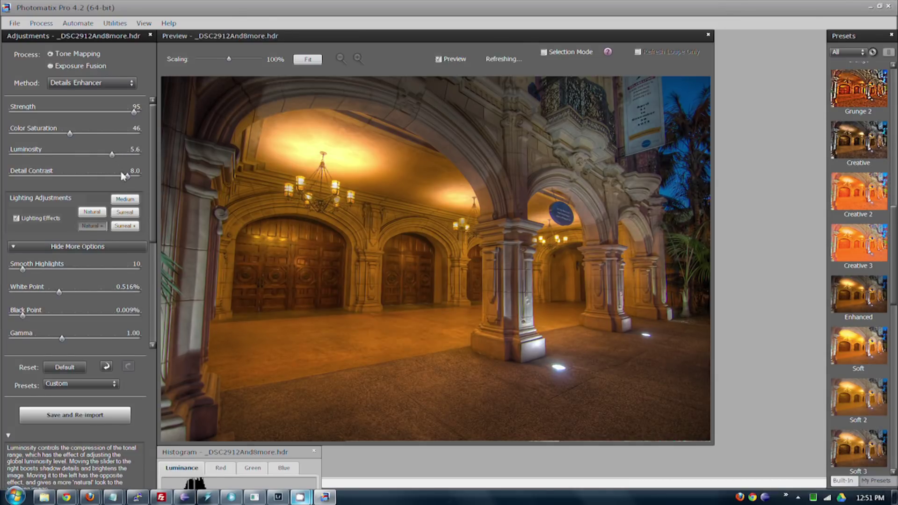
{"action": "mouse_move", "coordinate": [128, 175]}
{"action": "left_mouse_down"}
{"action": "mouse_move", "coordinate": [112, 176]}
{"action": "mouse_move", "coordinate": [144, 178]}
{"action": "mouse_move", "coordinate": [133, 177]}
{"action": "left_mouse_up"}
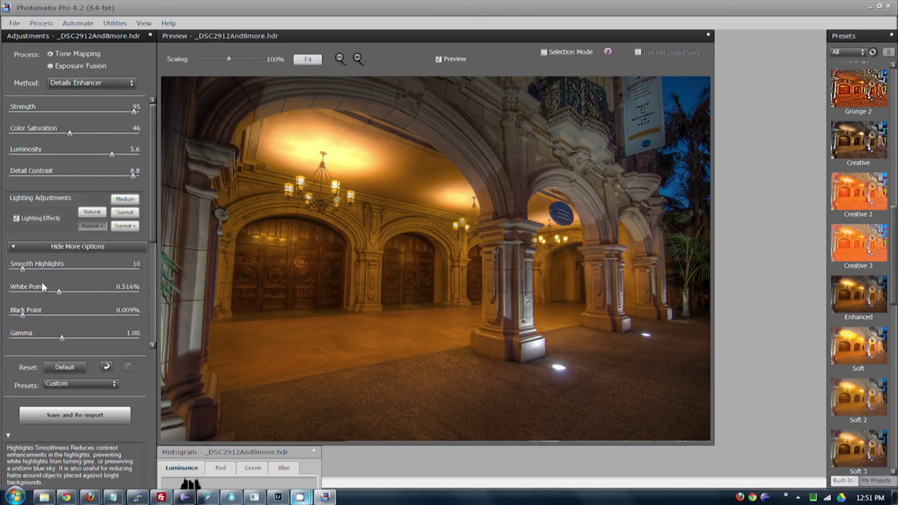
{"action": "left_click_drag", "start_coordinate": [62, 339], "coordinate": [77, 339]}
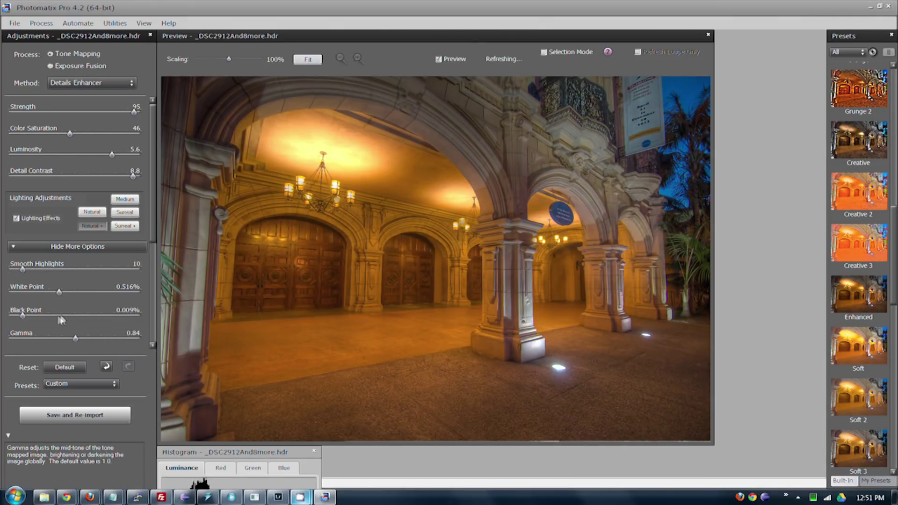
{"action": "left_click_drag", "start_coordinate": [22, 315], "coordinate": [95, 314]}
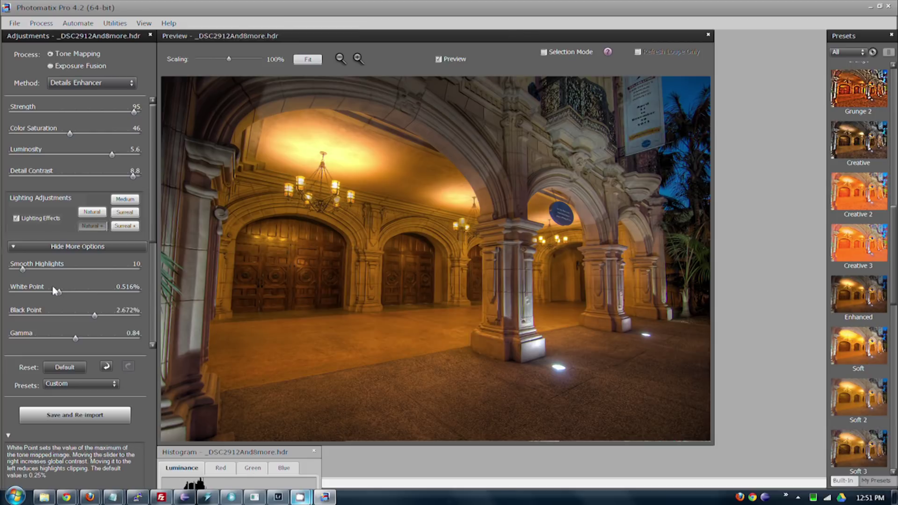
{"action": "left_click_drag", "start_coordinate": [56, 290], "coordinate": [29, 292]}
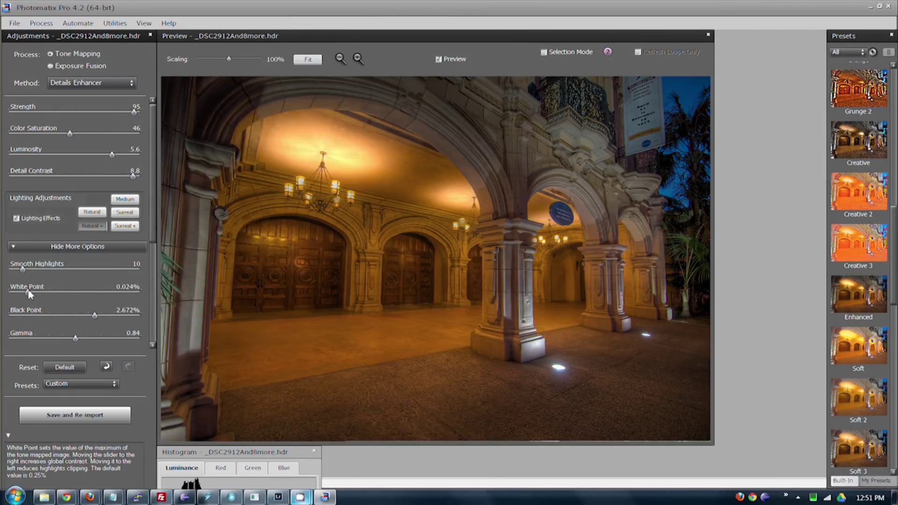
{"action": "mouse_move", "coordinate": [76, 338]}
{"action": "left_mouse_down"}
{"action": "mouse_move", "coordinate": [96, 339]}
{"action": "mouse_move", "coordinate": [87, 339]}
{"action": "left_mouse_up"}
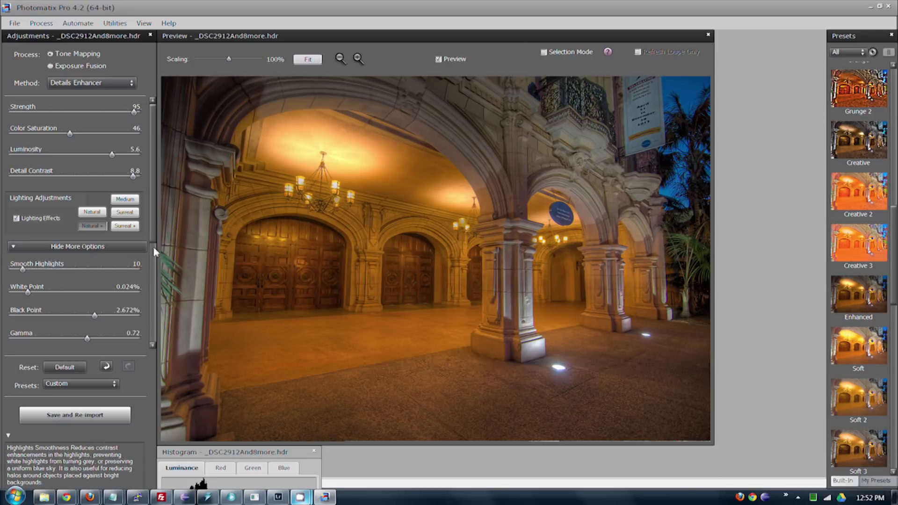
- Raise Micro-smoothing to 4.3 and Shadows Smoothness to 17
{"action": "left_click_drag", "start_coordinate": [153, 246], "coordinate": [153, 332]}
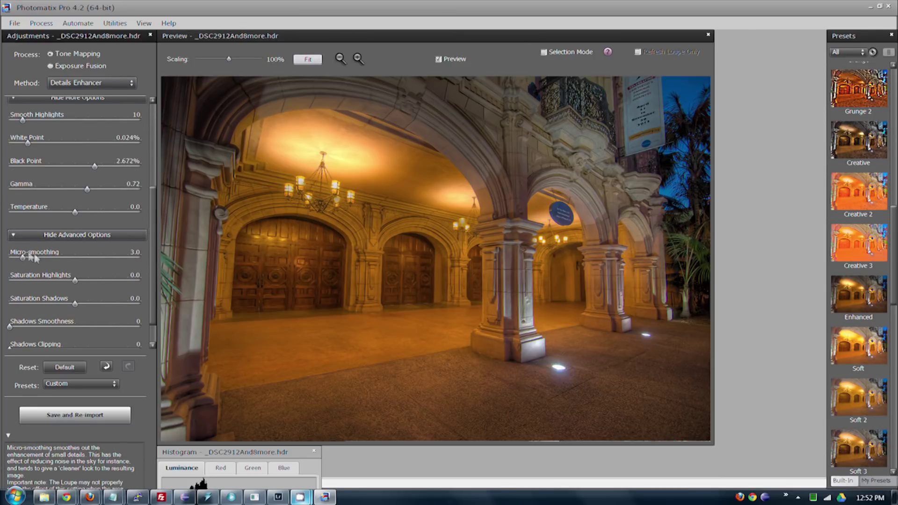
{"action": "left_click_drag", "start_coordinate": [43, 257], "coordinate": [29, 257]}
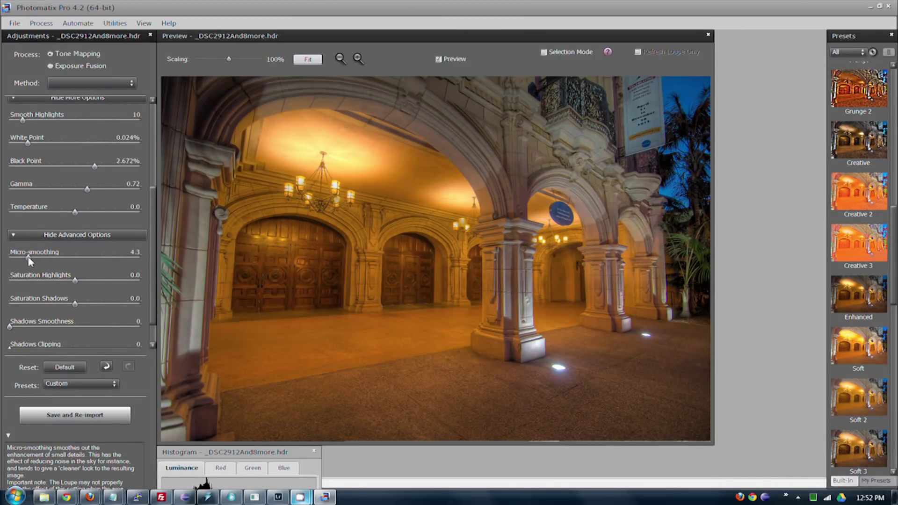
{"action": "left_click_drag", "start_coordinate": [10, 327], "coordinate": [38, 330]}
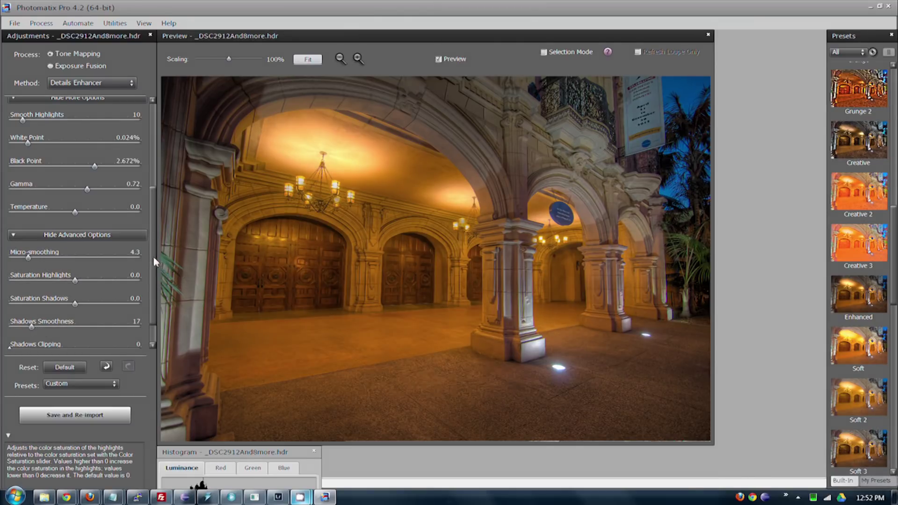
{"action": "left_click_drag", "start_coordinate": [153, 256], "coordinate": [153, 286]}
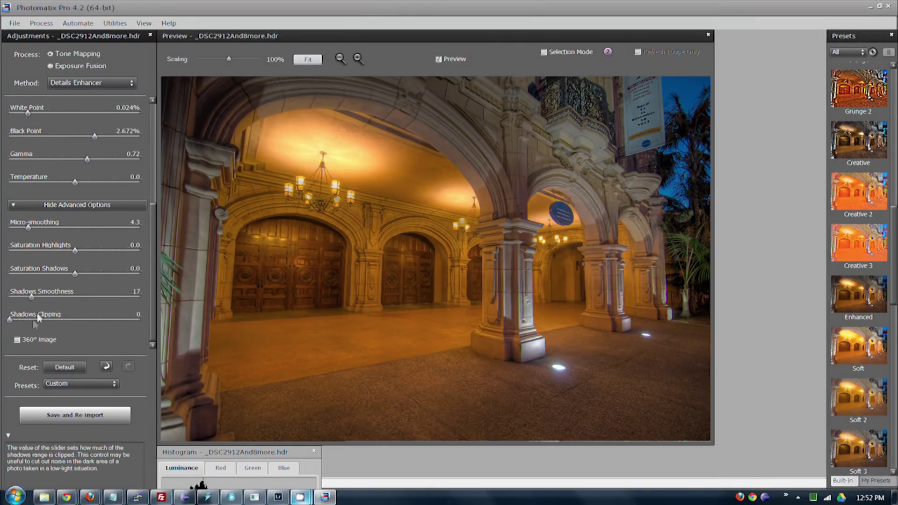
{"action": "left_click_drag", "start_coordinate": [150, 264], "coordinate": [156, 148]}
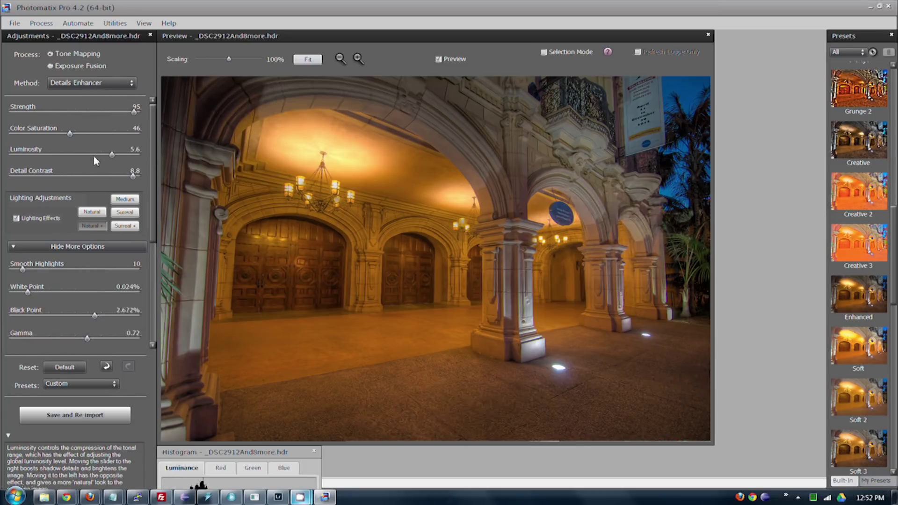
- Apply the Cool night texture preset and set Lighting Adjustments to Medium
{"action": "left_click", "coordinate": [78, 382]}
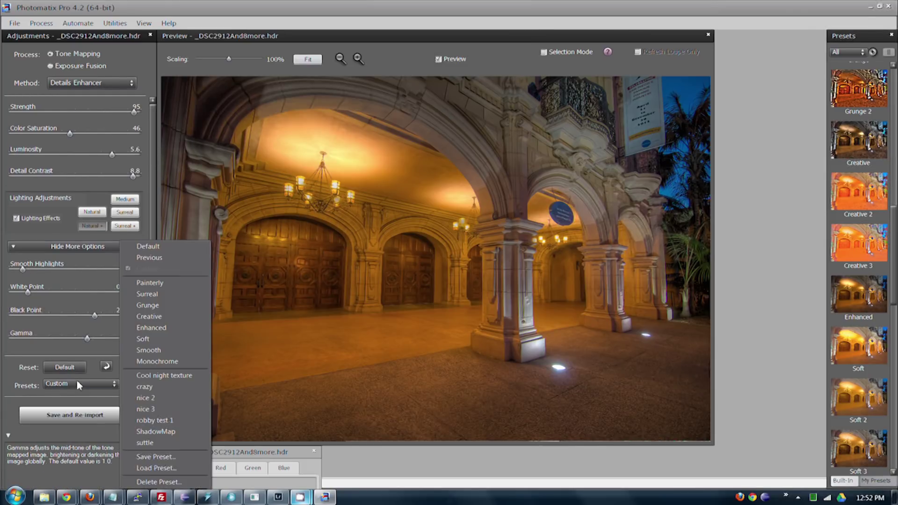
{"action": "left_click", "coordinate": [152, 375]}
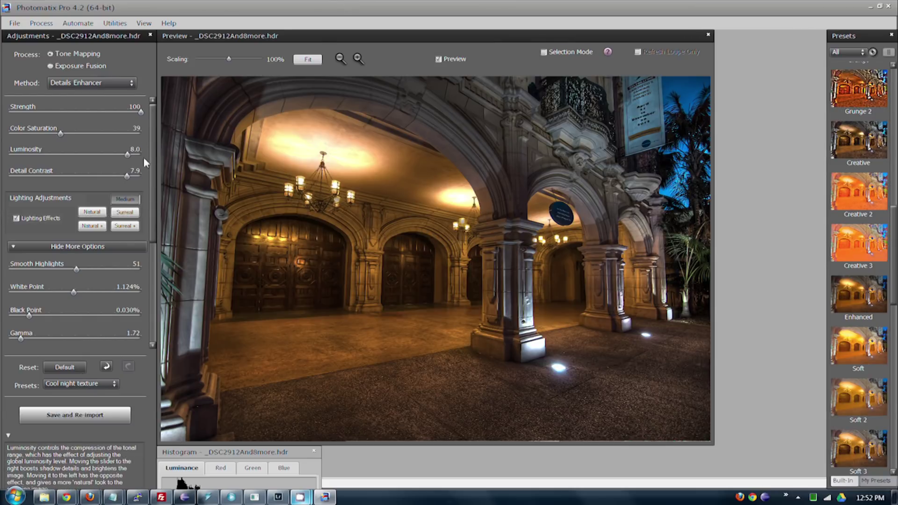
{"action": "left_click_drag", "start_coordinate": [152, 144], "coordinate": [148, 119]}
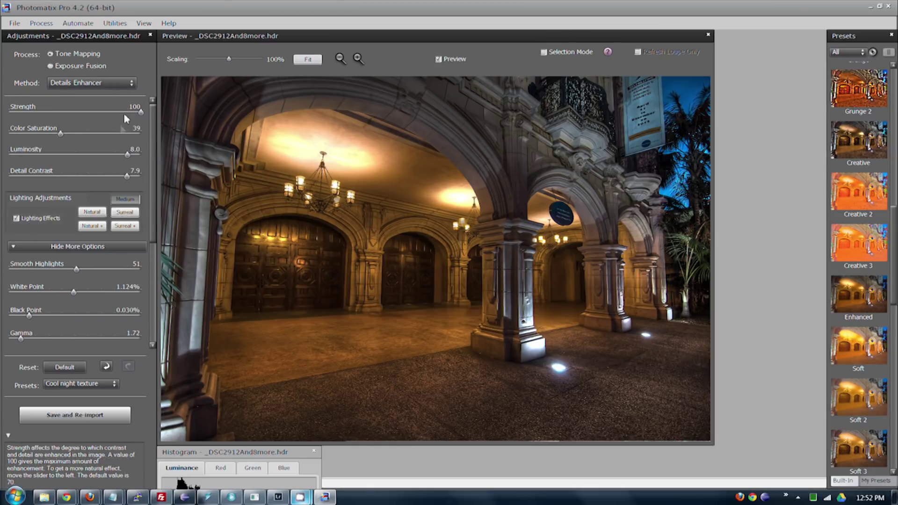
{"action": "left_click", "coordinate": [125, 200]}
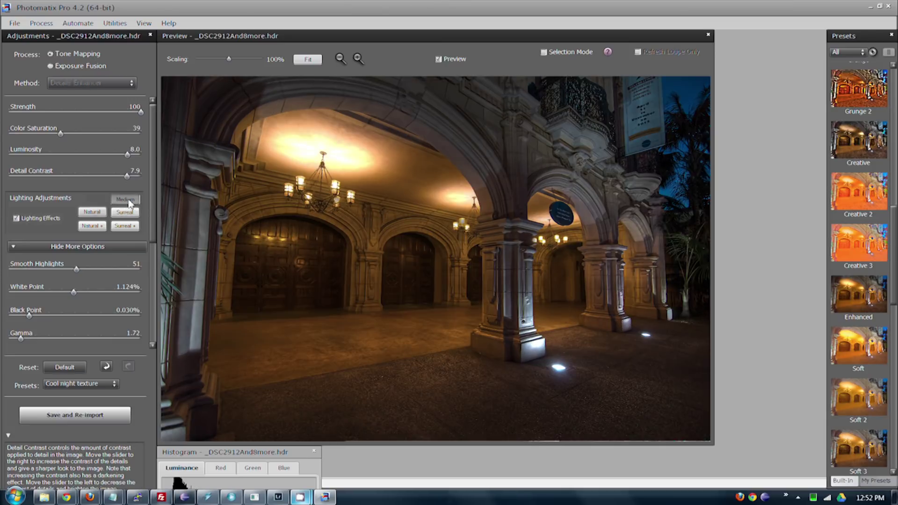
- Check the left door handles in the Loupe, then render and re-import the tone-mapped image
{"action": "scroll", "coordinate": [154, 164], "scroll_direction": "down", "scroll_amount": 1}
{"action": "left_click", "coordinate": [303, 278]}
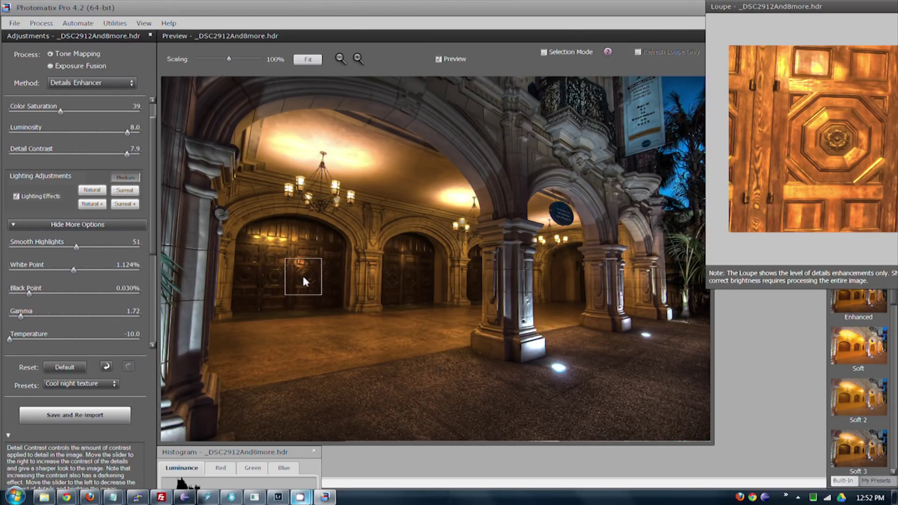
{"action": "left_click", "coordinate": [271, 274]}
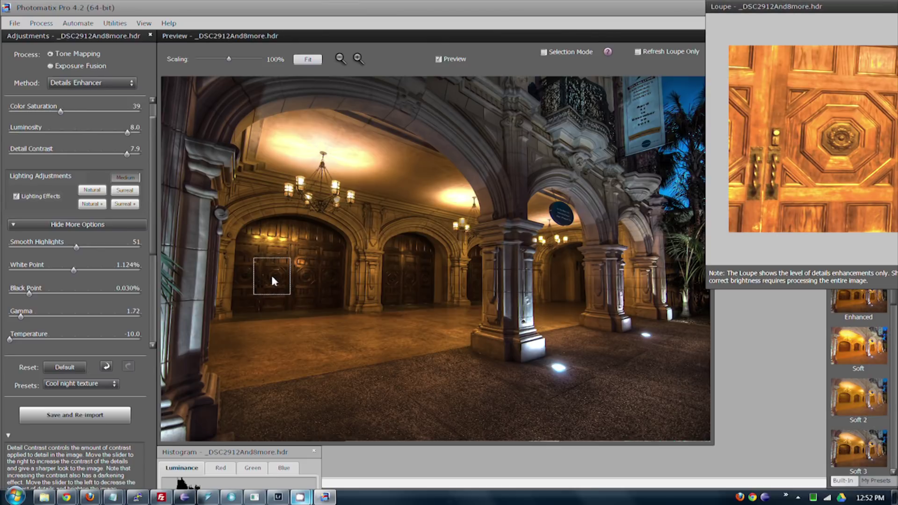
{"action": "left_click_drag", "start_coordinate": [152, 190], "coordinate": [146, 285]}
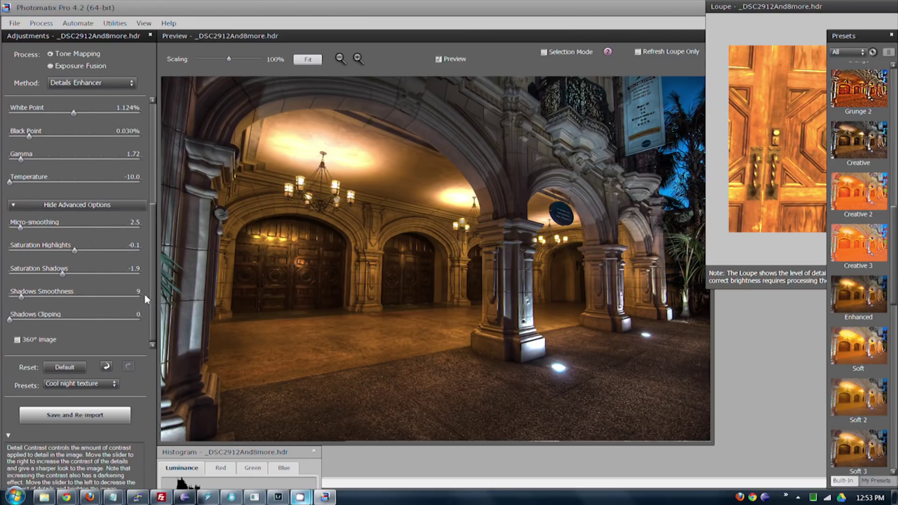
{"action": "scroll", "coordinate": [146, 299], "scroll_direction": "up", "scroll_amount": 5}
{"action": "left_click", "coordinate": [67, 415]}
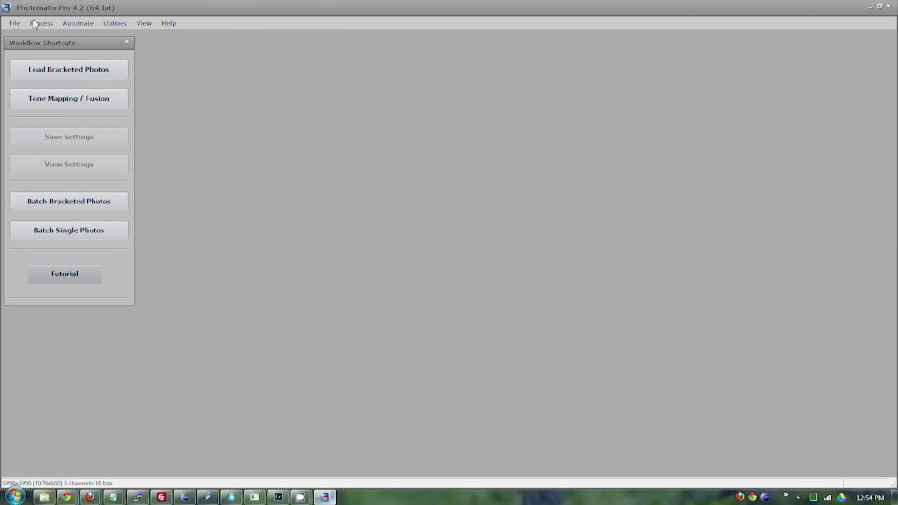
- Open the archway .hdr file from the desktop folder
{"action": "left_click", "coordinate": [14, 23]}
{"action": "left_click", "coordinate": [31, 46]}
{"action": "left_click", "coordinate": [48, 85]}
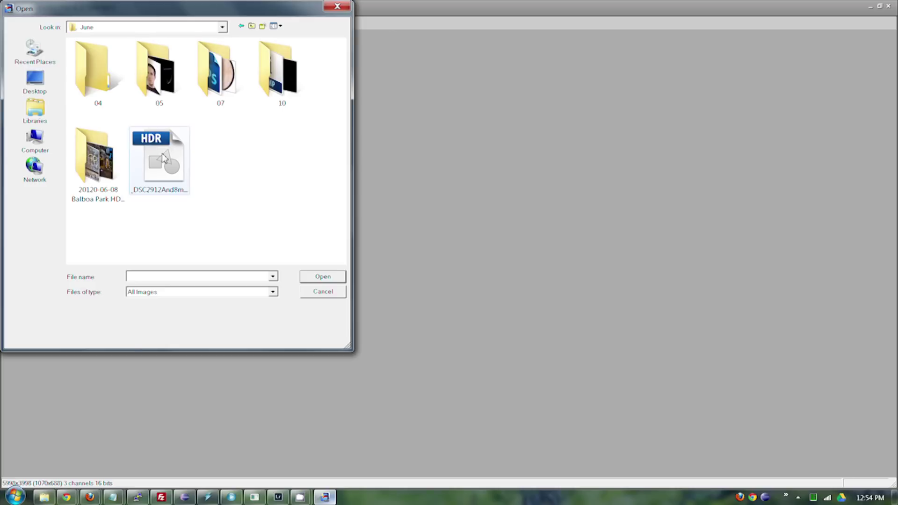
{"action": "double_click", "coordinate": [161, 153]}
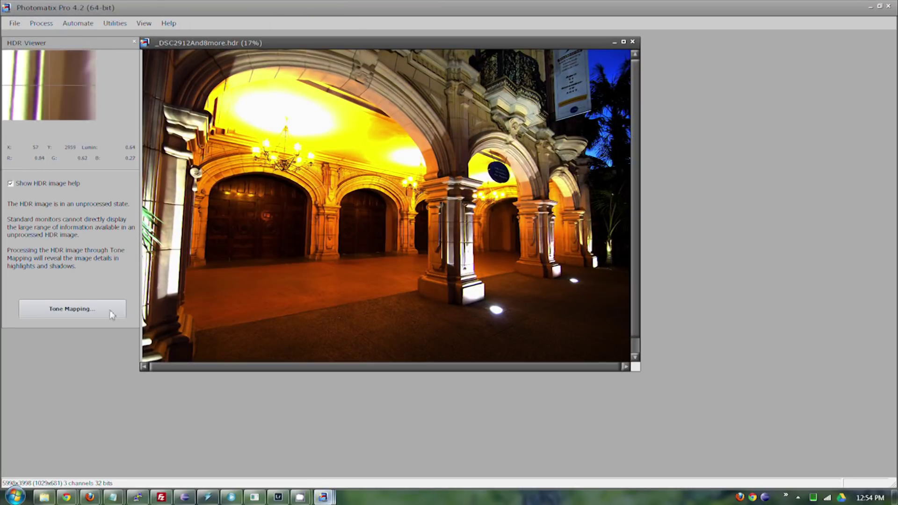
- Start tone mapping and apply the grayscale ShadowMap preset
{"action": "left_click", "coordinate": [112, 312]}
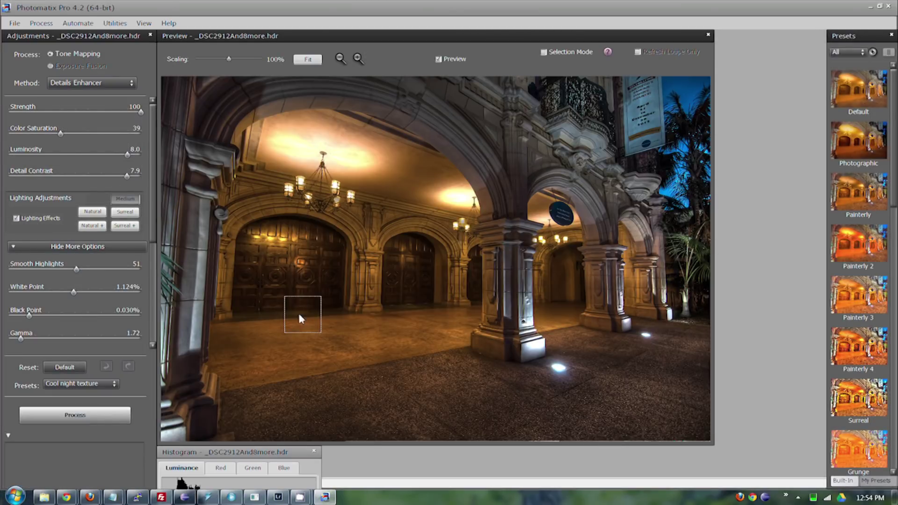
{"action": "left_click", "coordinate": [97, 387]}
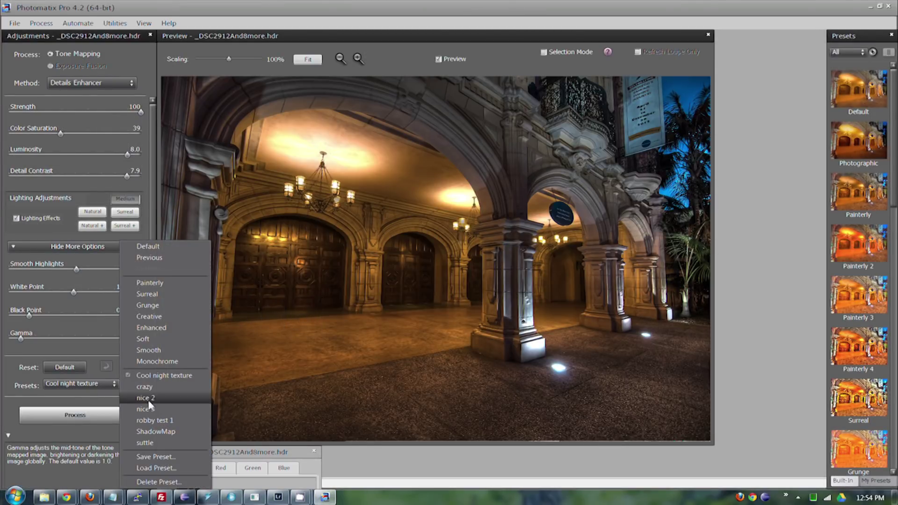
{"action": "left_click", "coordinate": [168, 434]}
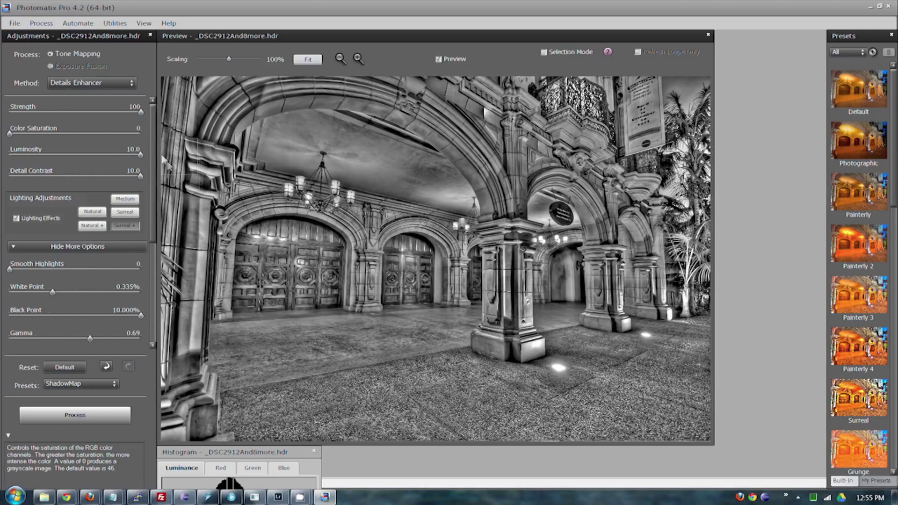
{"action": "left_click_drag", "start_coordinate": [152, 150], "coordinate": [153, 201]}
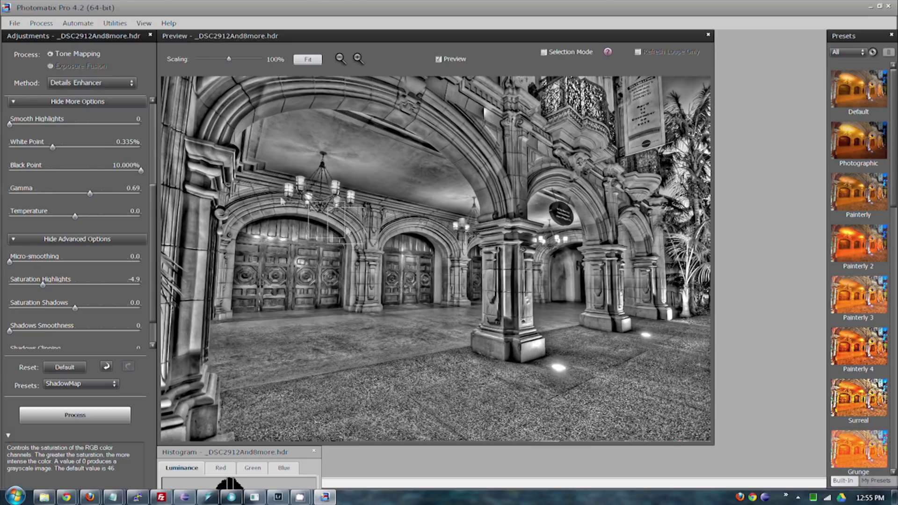
- Inspect the doors, arch, column capitals and floor in the Loupe, then process the ShadowMap image
{"action": "left_click", "coordinate": [286, 218]}
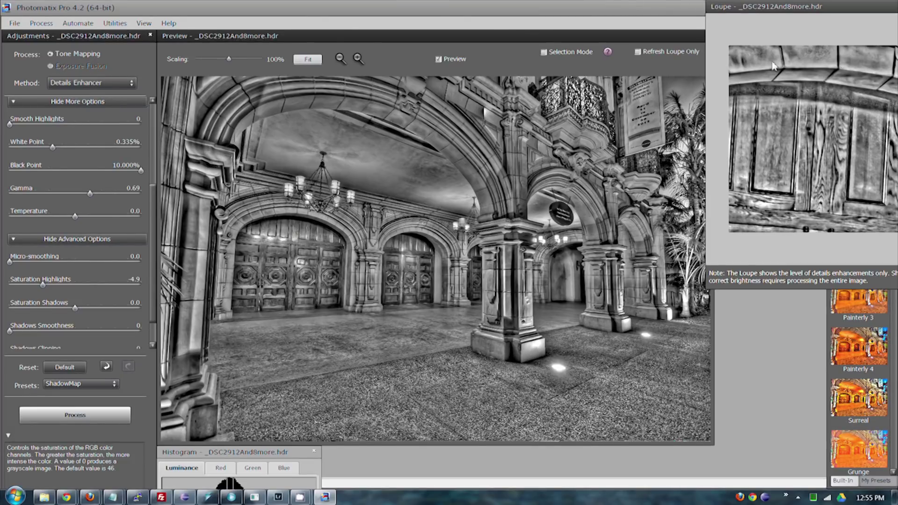
{"action": "left_click", "coordinate": [447, 105]}
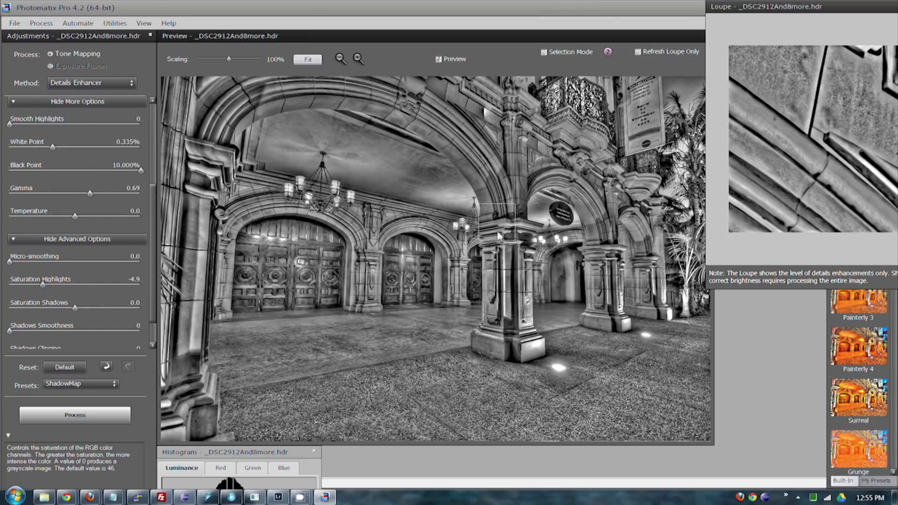
{"action": "left_click", "coordinate": [486, 258]}
{"action": "left_click", "coordinate": [463, 262]}
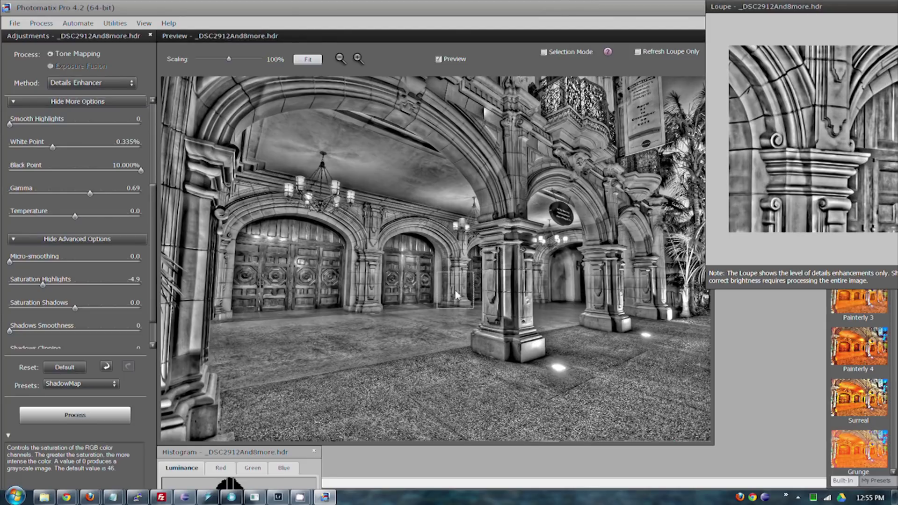
{"action": "left_click", "coordinate": [369, 308]}
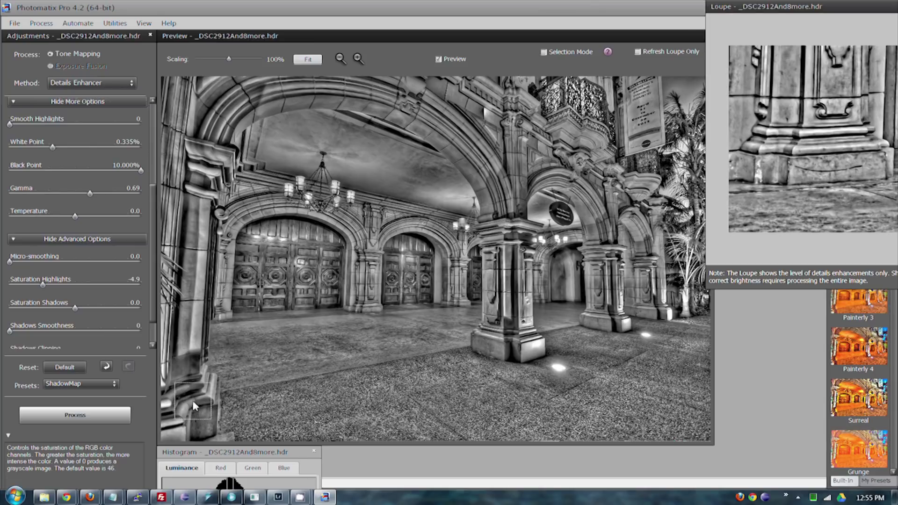
{"action": "left_click", "coordinate": [192, 402]}
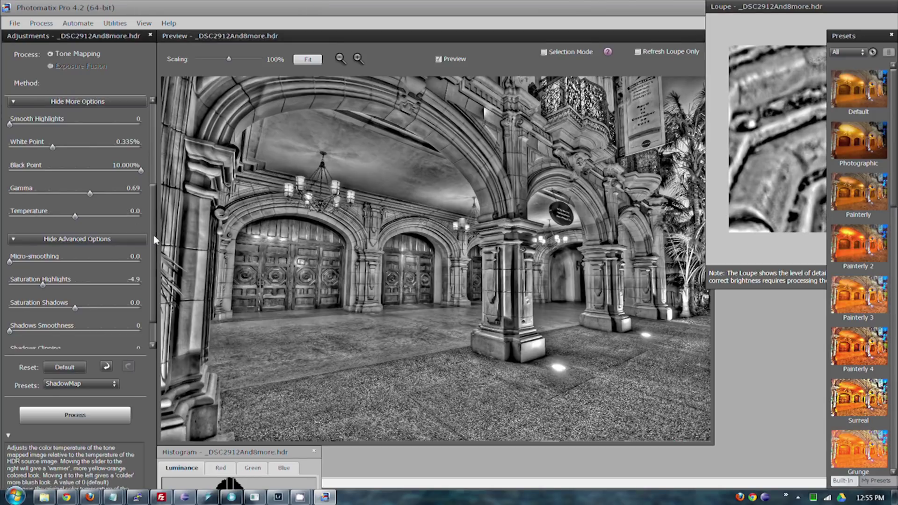
{"action": "scroll", "coordinate": [153, 235], "scroll_direction": "down", "scroll_amount": 1}
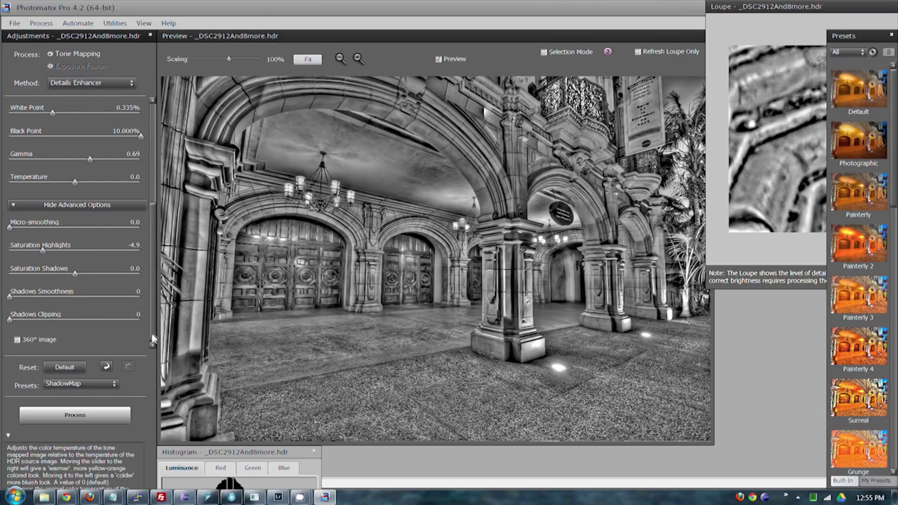
{"action": "left_click", "coordinate": [91, 419]}
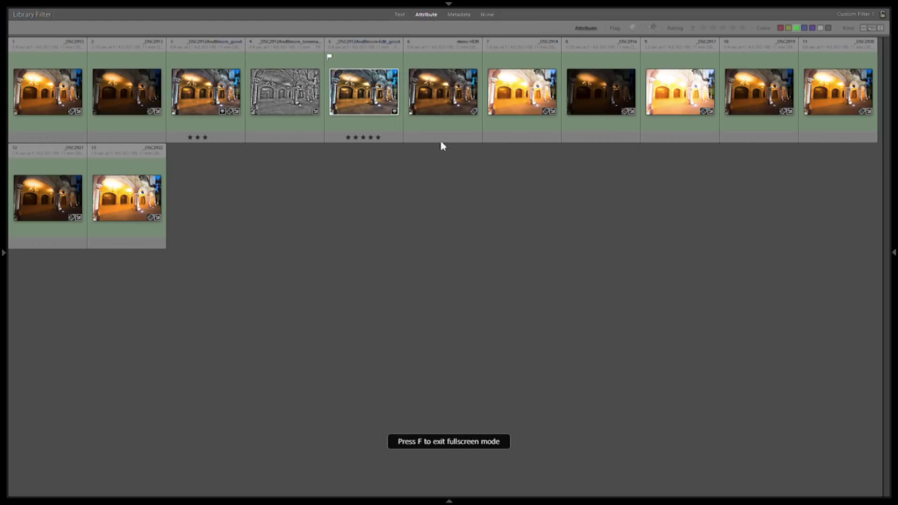
- View demo HDR and the grayscale tonemapped image full-size in turn to compare them
{"action": "double_click", "coordinate": [430, 93]}
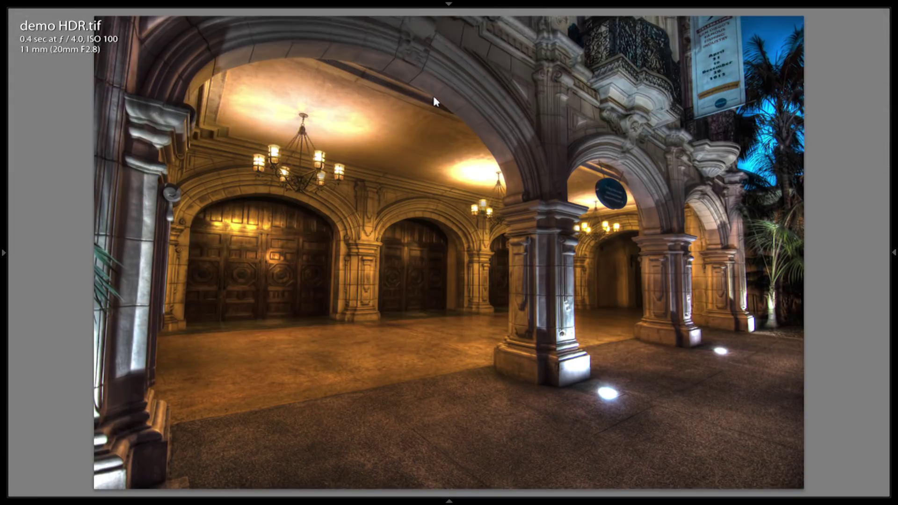
{"action": "key", "text": "g"}
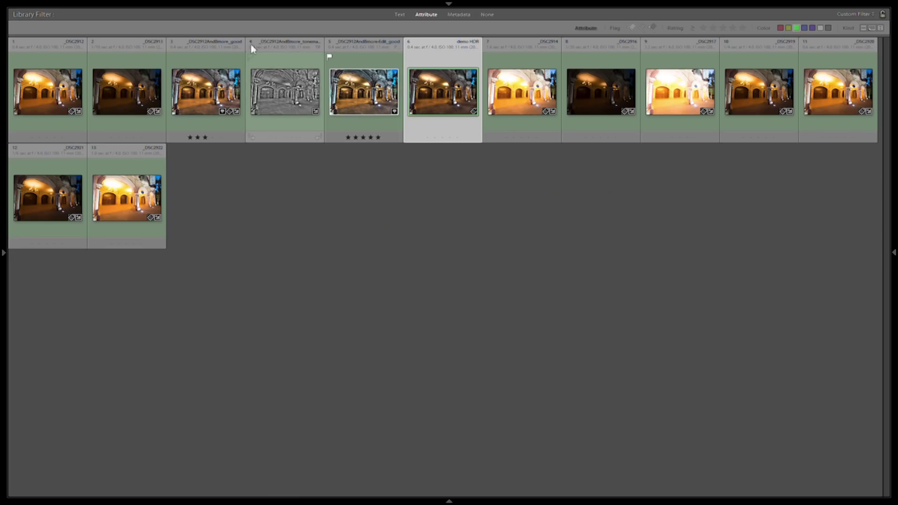
{"action": "left_click", "coordinate": [284, 93]}
{"action": "double_click", "coordinate": [284, 94]}
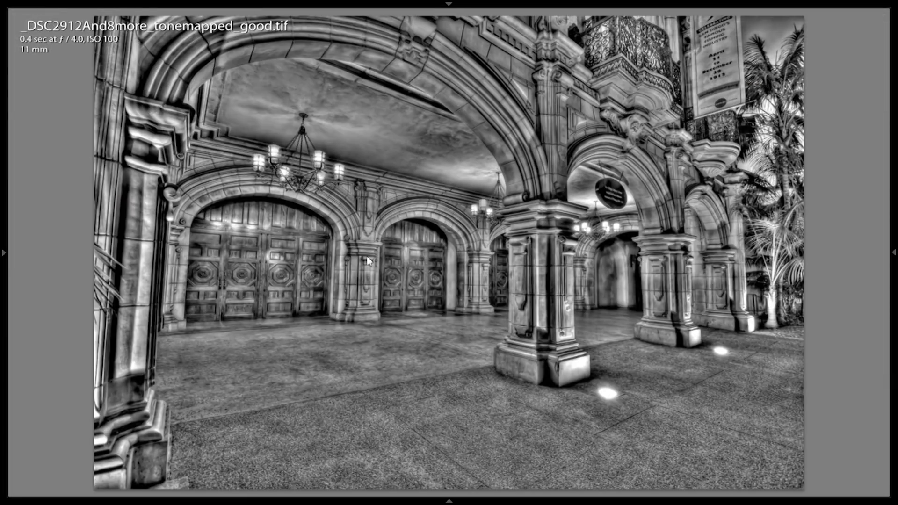
{"action": "key", "text": "g"}
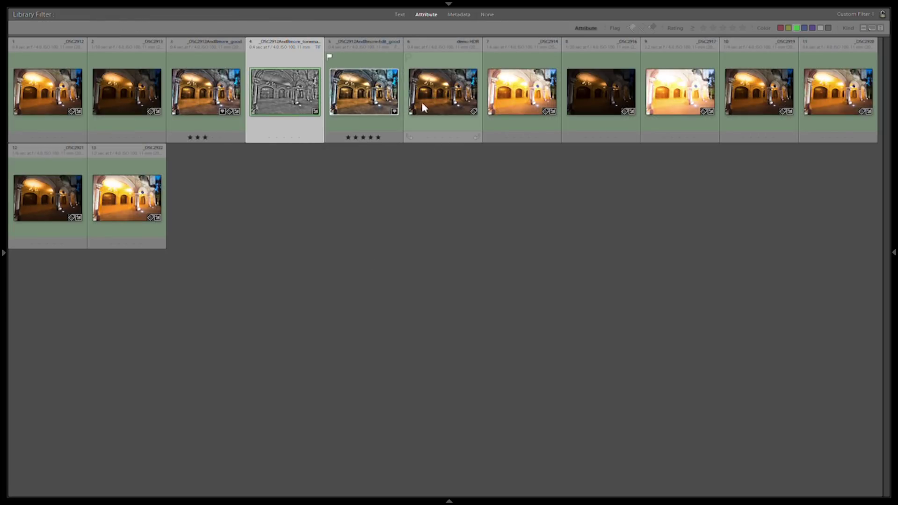
{"action": "double_click", "coordinate": [433, 94]}
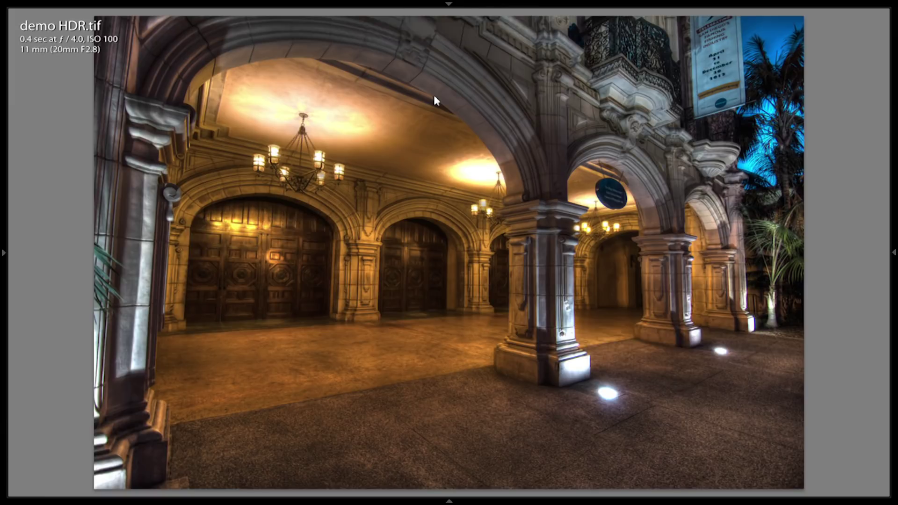
{"action": "key", "text": "g"}
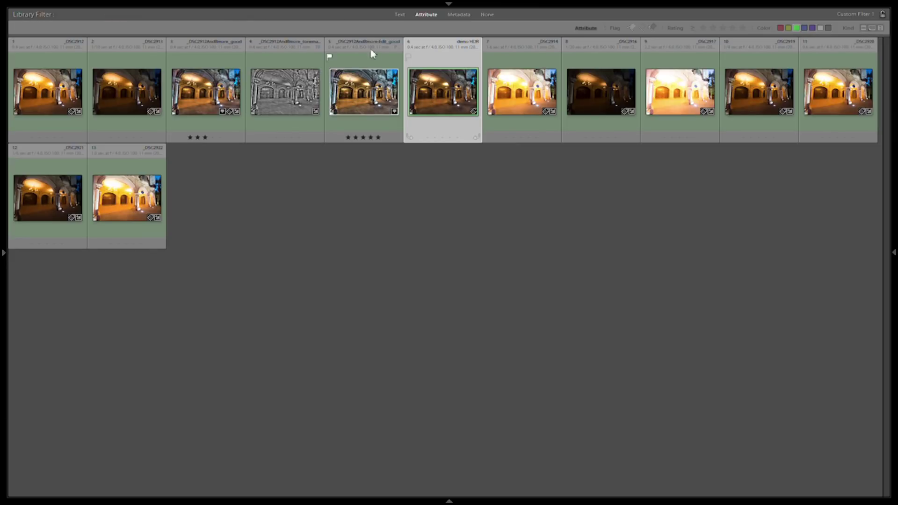
- Select _DSC2912And8more_good together with demo HDR and view the good version full-size
{"action": "double_click", "coordinate": [199, 101]}
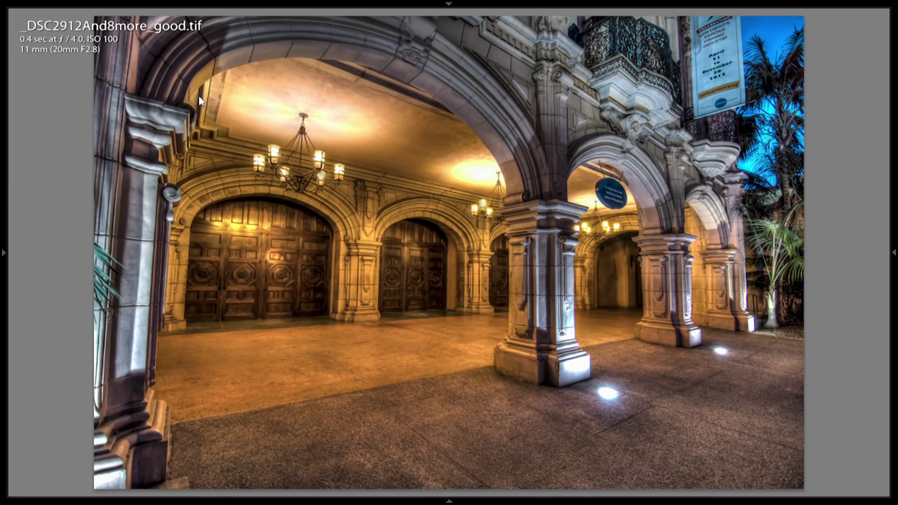
{"action": "key", "text": "g"}
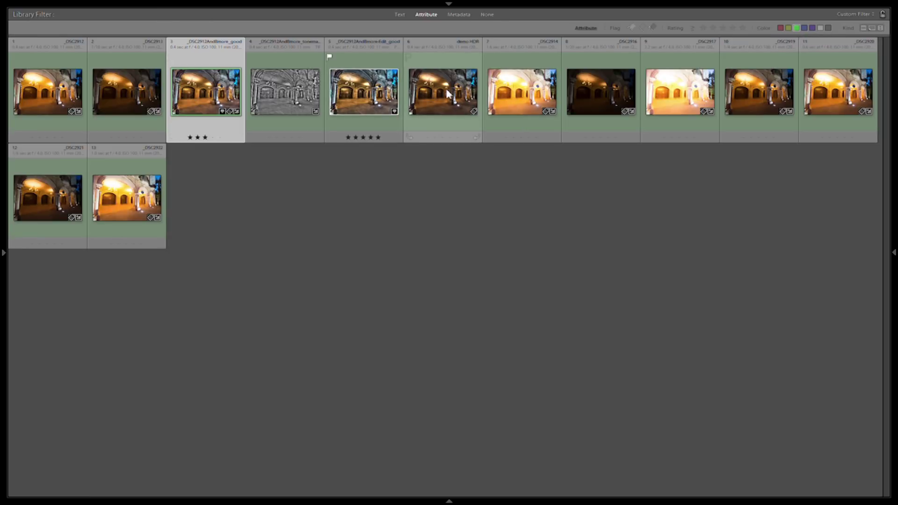
{"action": "left_click", "coordinate": [433, 128], "text": "ctrl"}
{"action": "double_click", "coordinate": [207, 126]}
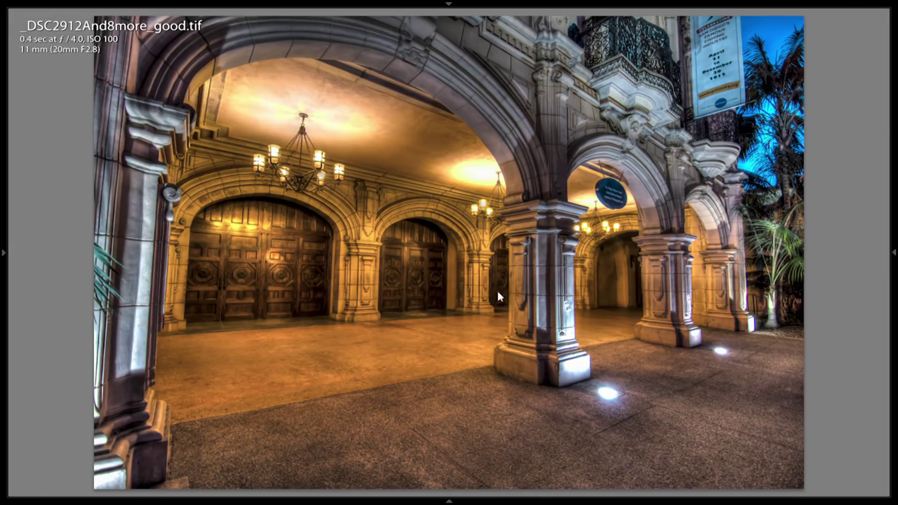
- Synchronize the good version's develop settings onto demo HDR.tif and flip between the two
{"action": "key", "text": "ctrl+shift+s"}
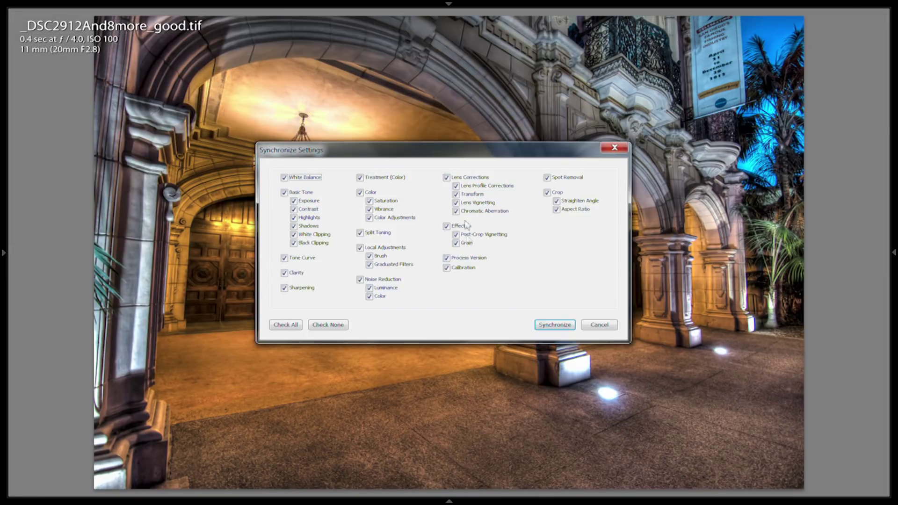
{"action": "left_click", "coordinate": [561, 324]}
{"action": "key", "text": "Right"}
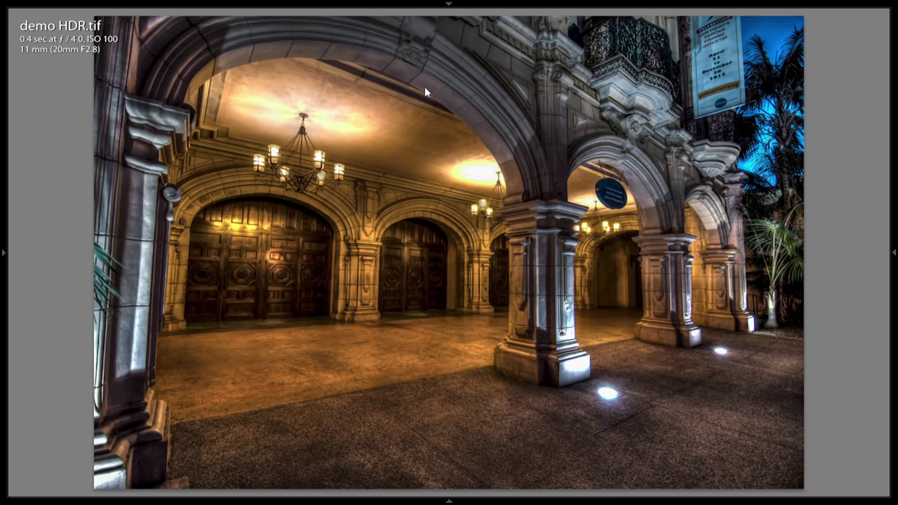
{"action": "key", "text": "Left"}
{"action": "key", "text": "Right"}
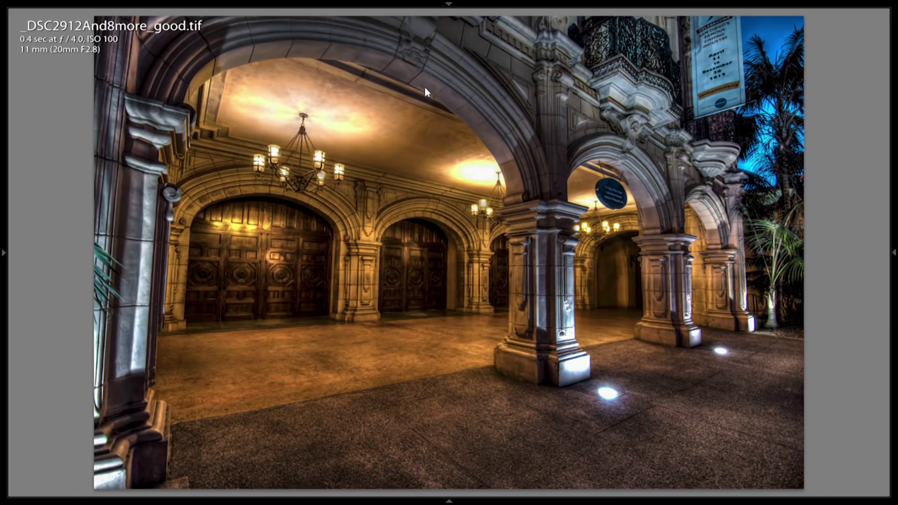
- Compare the two versions once more, then view demo HDR.tif in the Develop module
{"action": "key", "text": "Left"}
{"action": "key", "text": "Right"}
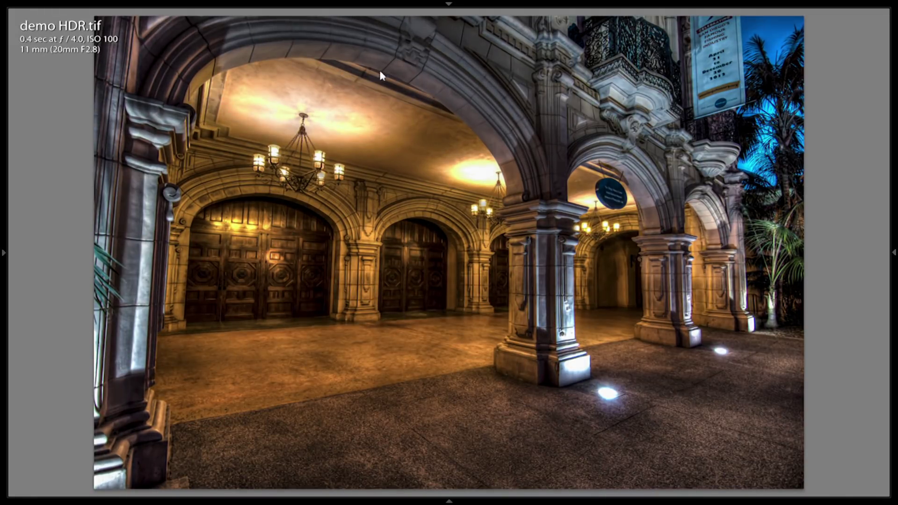
{"action": "mouse_move", "coordinate": [895, 253]}
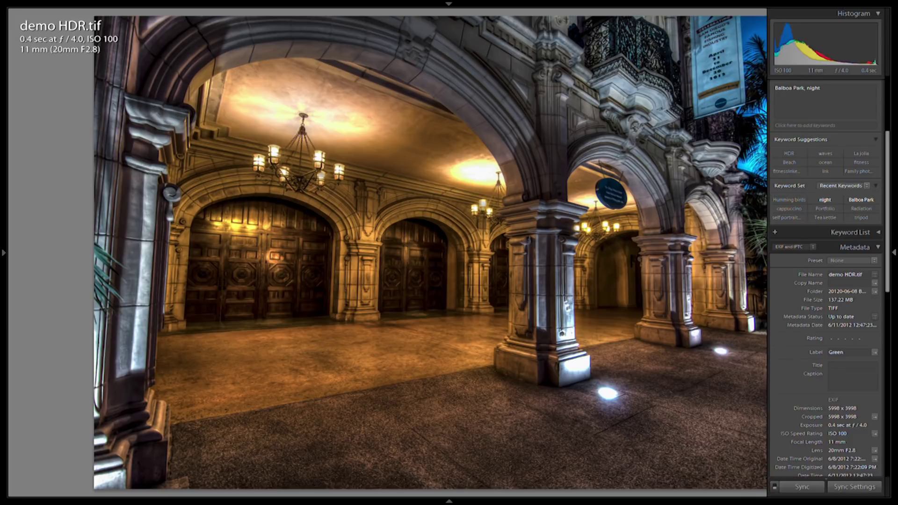
{"action": "key", "text": "d"}
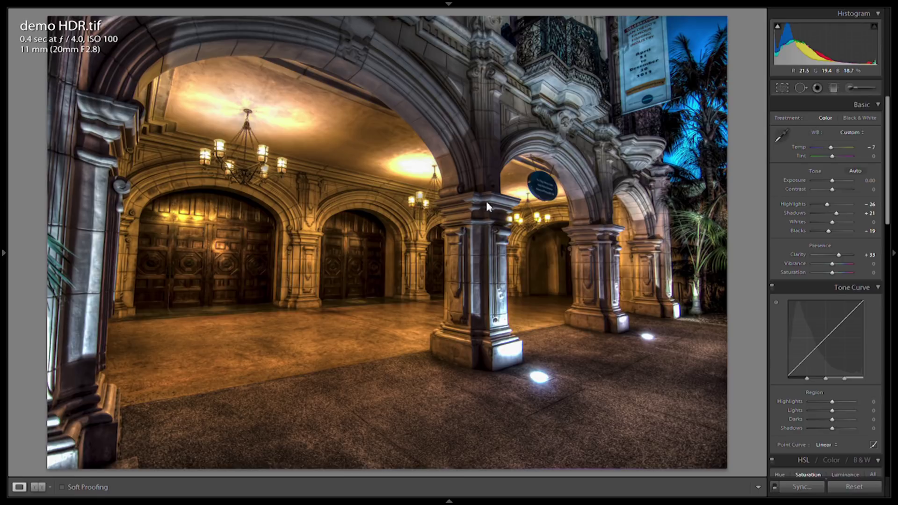
- Select demo HDR.tif plus the black-and-white tonemapped image and open them as Photoshop layers
{"action": "key", "text": "g"}
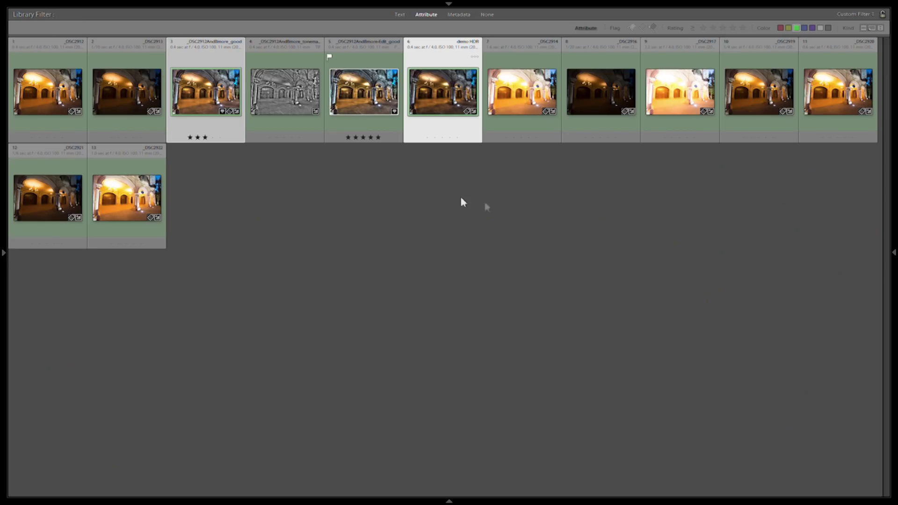
{"action": "left_click", "coordinate": [430, 72]}
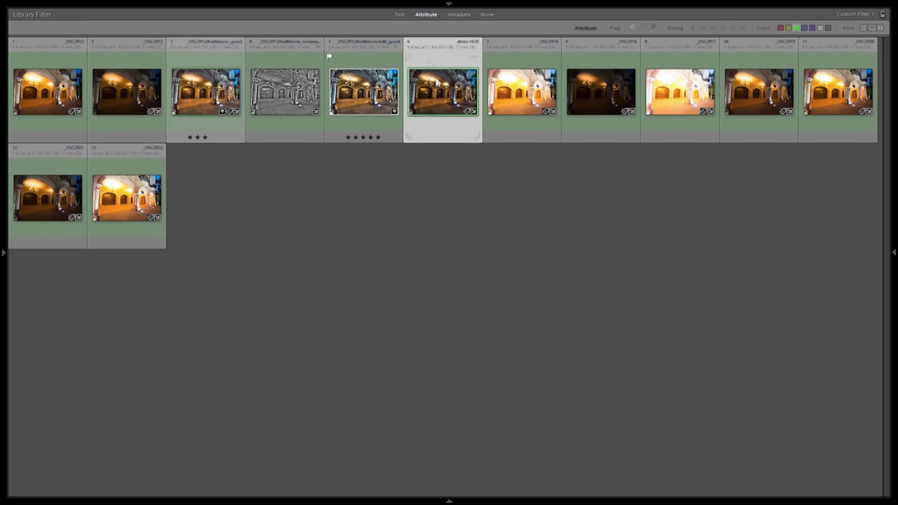
{"action": "left_click", "coordinate": [287, 96], "text": "ctrl"}
{"action": "right_click", "coordinate": [287, 96]}
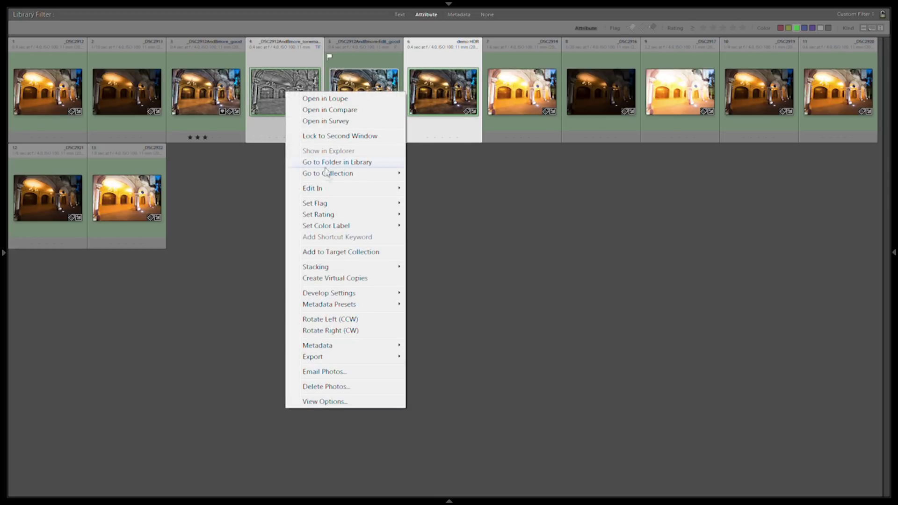
{"action": "mouse_move", "coordinate": [330, 189]}
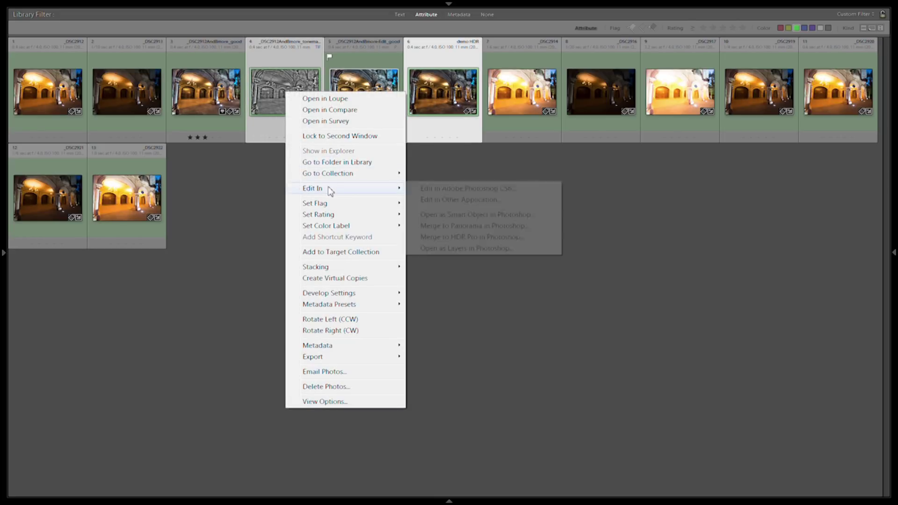
{"action": "left_click", "coordinate": [463, 248]}
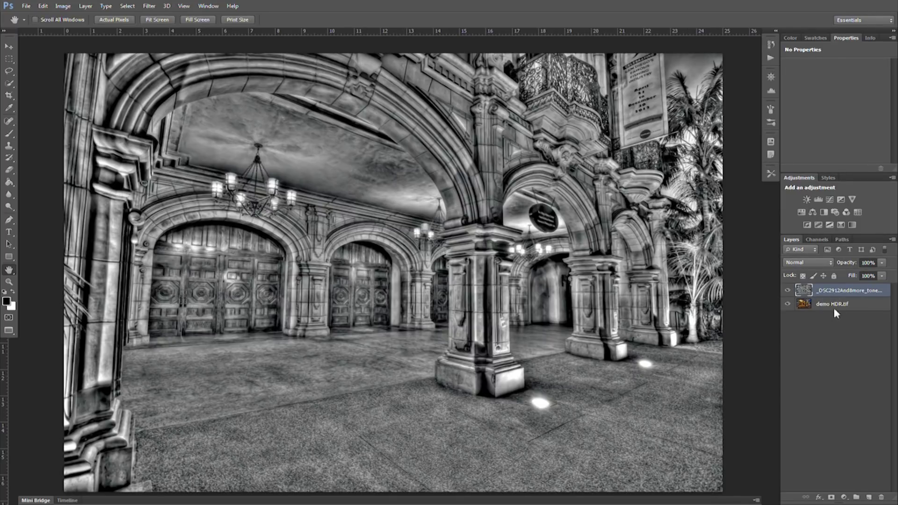
- Set the black-and-white layer to Hard Light blend mode at 50% opacity
{"action": "left_click", "coordinate": [806, 262]}
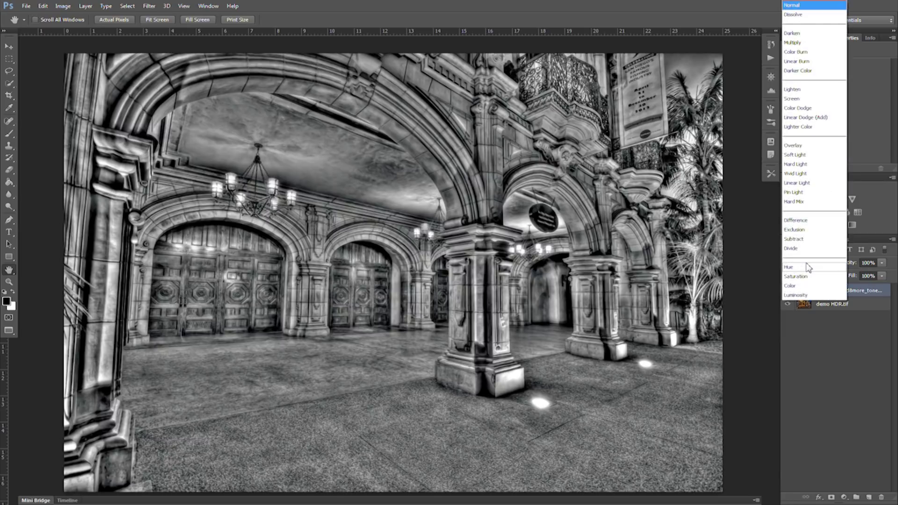
{"action": "left_click", "coordinate": [802, 164]}
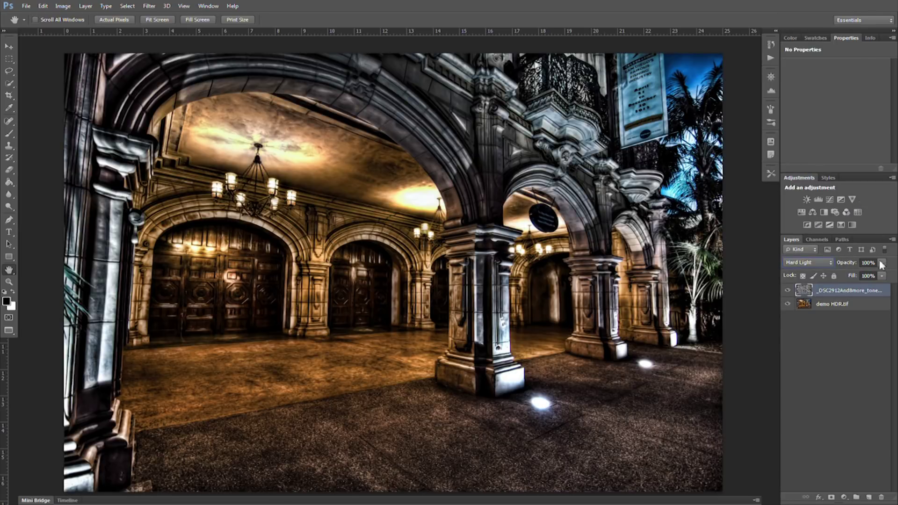
{"action": "left_click", "coordinate": [881, 263]}
{"action": "left_click_drag", "start_coordinate": [861, 275], "coordinate": [859, 277]}
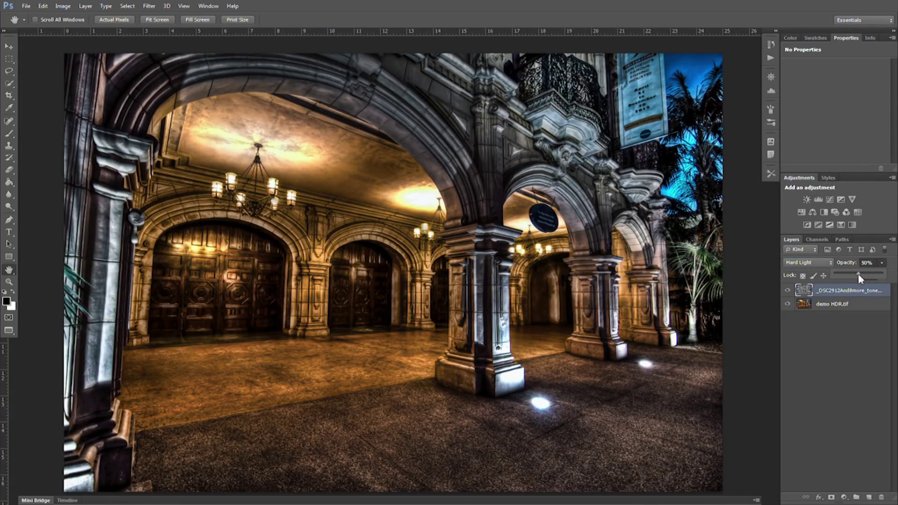
- Toggle the black-and-white layer's visibility to compare the image with and without the blend
{"action": "left_click", "coordinate": [787, 290]}
{"action": "left_click", "coordinate": [788, 290]}
{"action": "left_click", "coordinate": [788, 290]}
{"action": "left_click", "coordinate": [787, 289]}
{"action": "left_click", "coordinate": [788, 290]}
{"action": "left_click", "coordinate": [787, 290]}
{"action": "left_click", "coordinate": [787, 289]}
{"action": "left_click", "coordinate": [788, 290]}
{"action": "left_click", "coordinate": [787, 290]}
- Add a layer mask to the black-and-white layer and select the Brush at 81% opacity
{"action": "left_click", "coordinate": [832, 497]}
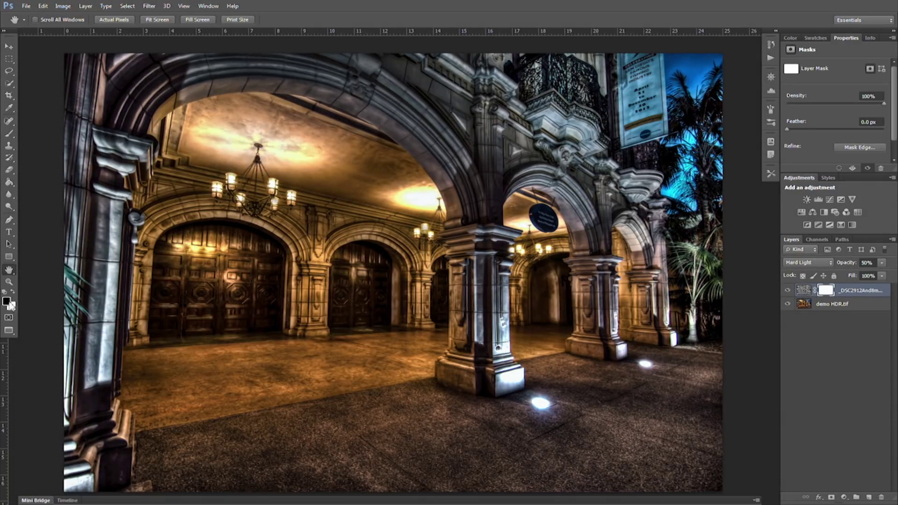
{"action": "left_click", "coordinate": [9, 134]}
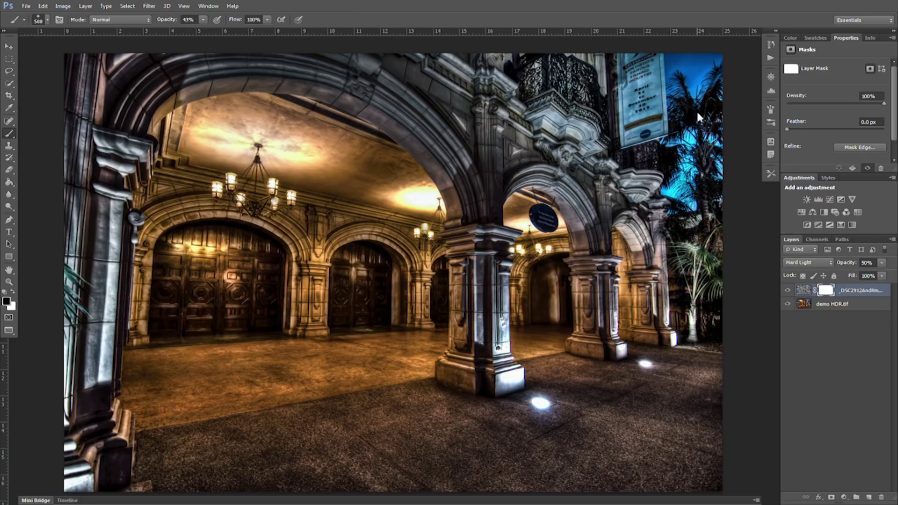
{"action": "left_click", "coordinate": [203, 19]}
{"action": "left_click_drag", "start_coordinate": [225, 31], "coordinate": [223, 31]}
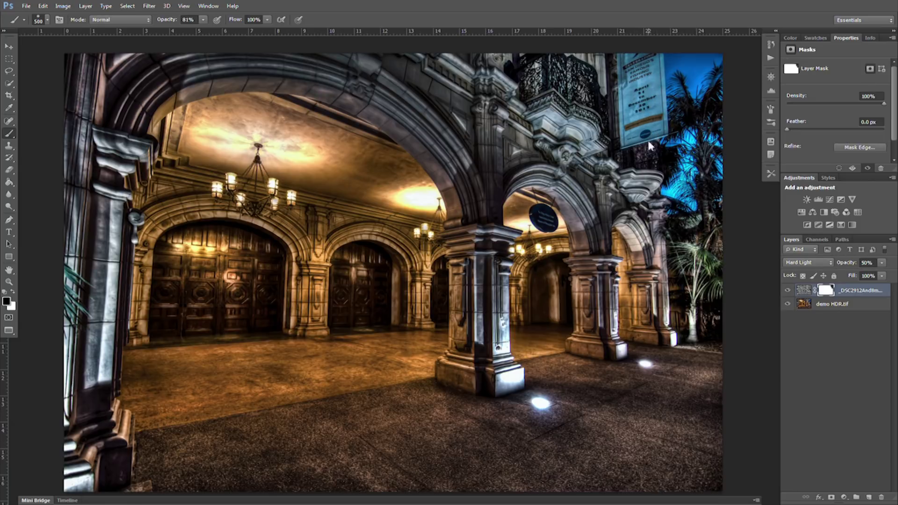
- Toggle the blend layer on and off to check the masking, leaving it visible
{"action": "left_click", "coordinate": [788, 291]}
{"action": "left_click", "coordinate": [788, 291]}
{"action": "left_click", "coordinate": [788, 291]}
{"action": "left_click", "coordinate": [788, 291]}
{"action": "left_click", "coordinate": [788, 290]}
{"action": "left_click", "coordinate": [788, 291]}
- Shrink the brush to size 175 and recheck the masked blend by toggling the layer
{"action": "key", "text": "bracketleft"}
{"action": "key", "text": "bracketleft"}
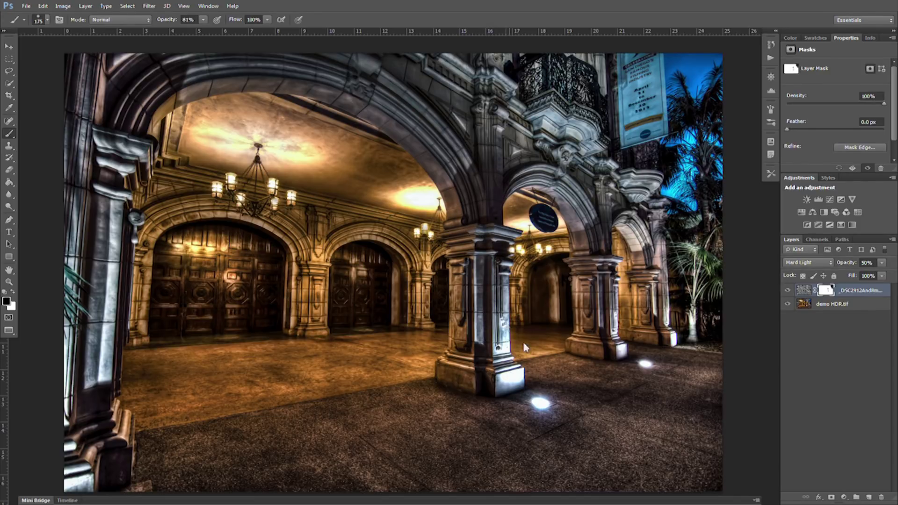
{"action": "left_click", "coordinate": [789, 289]}
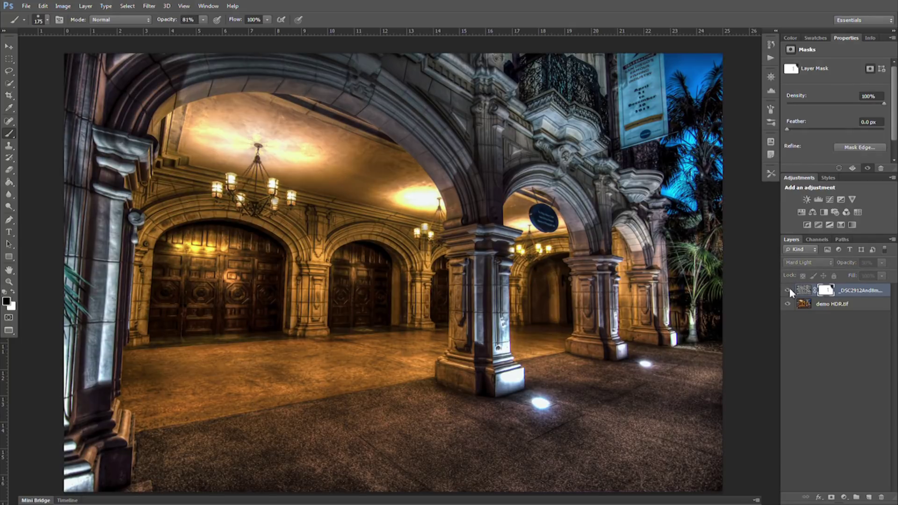
{"action": "left_click", "coordinate": [788, 289]}
{"action": "left_click", "coordinate": [788, 289]}
{"action": "left_click", "coordinate": [788, 290]}
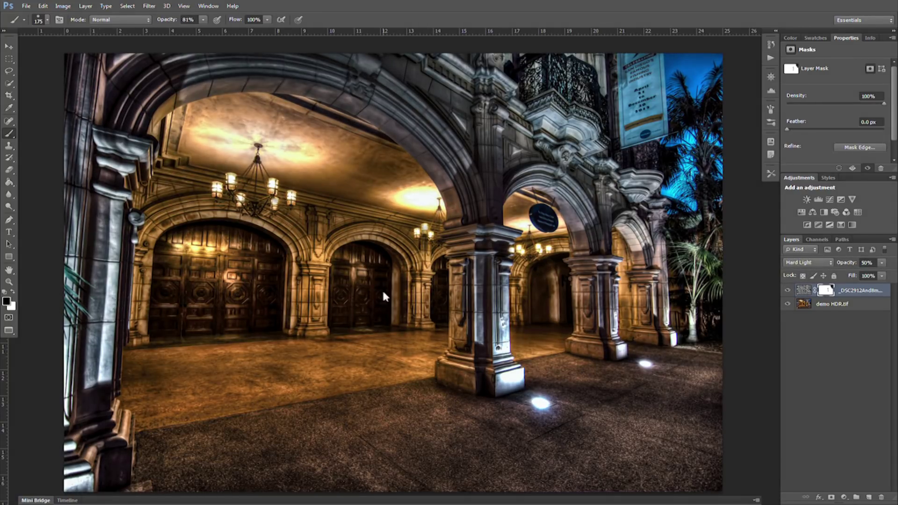
{"action": "left_click", "coordinate": [789, 290]}
{"action": "left_click", "coordinate": [788, 290]}
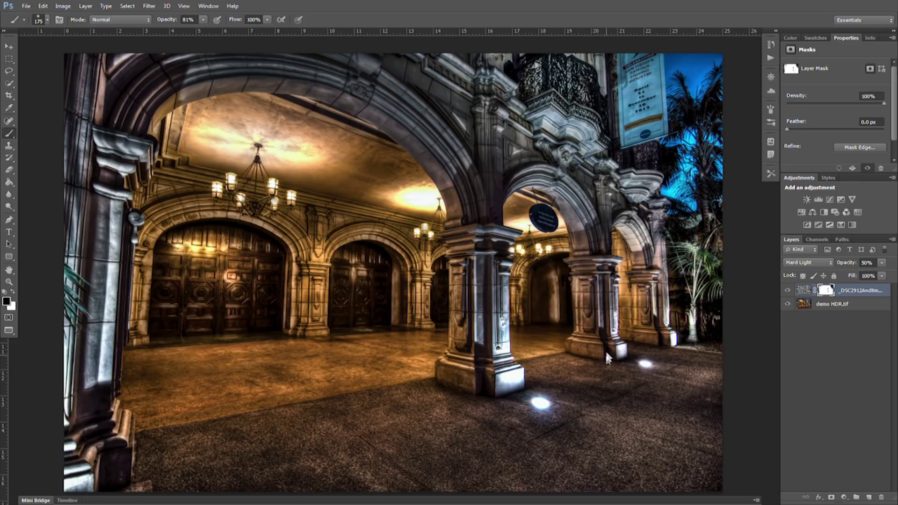
- Add a Brightness/Contrast adjustment layer and raise its brightness
{"action": "left_click_drag", "start_coordinate": [605, 348], "coordinate": [611, 346]}
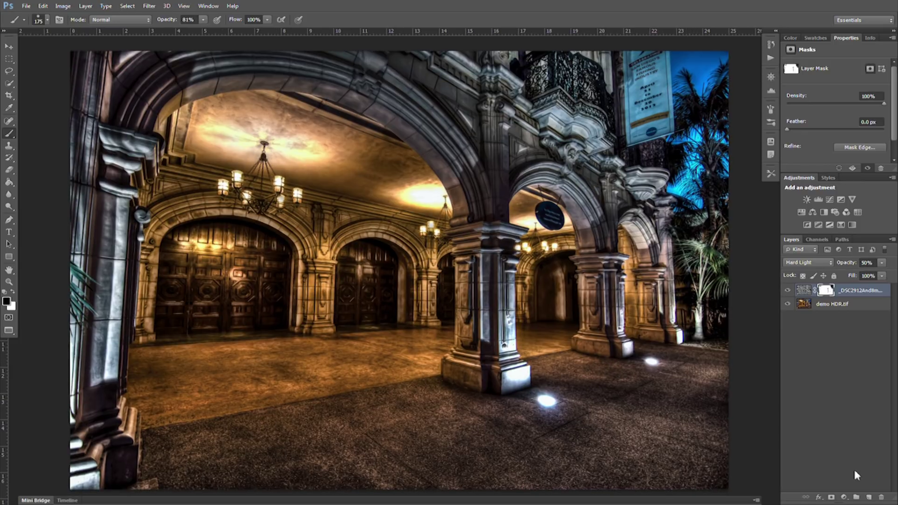
{"action": "left_click", "coordinate": [844, 497]}
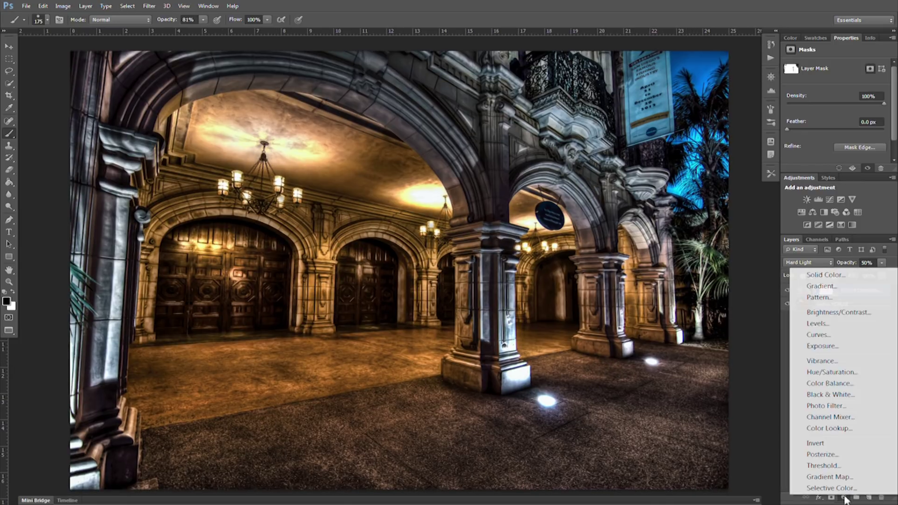
{"action": "left_click", "coordinate": [825, 313]}
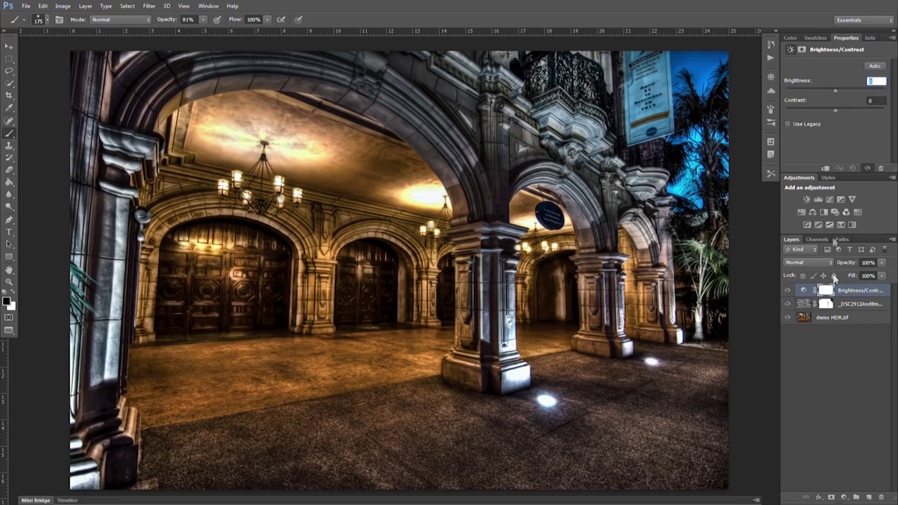
{"action": "left_click", "coordinate": [833, 89]}
{"action": "left_click_drag", "start_coordinate": [833, 88], "coordinate": [858, 91]}
{"action": "left_click", "coordinate": [834, 108]}
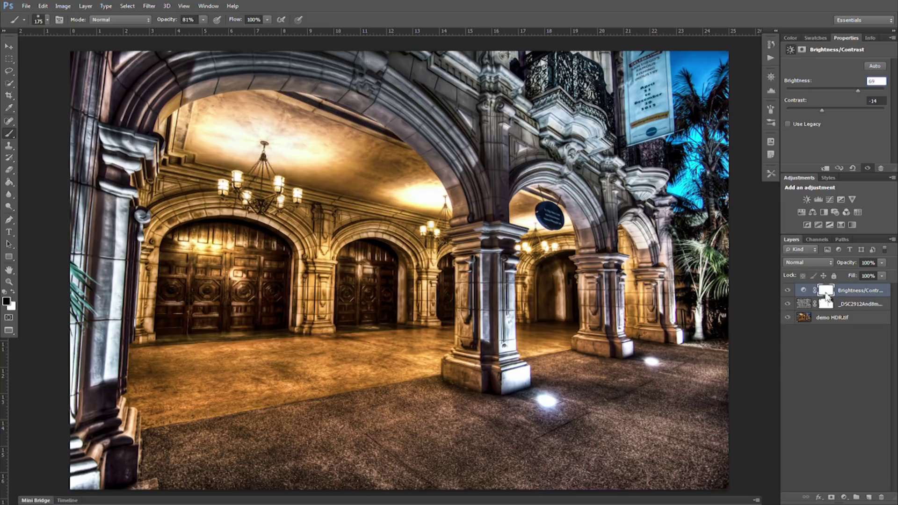
- Invert the adjustment mask, then paint white over the wooden doors and back corridor wall
{"action": "left_click", "coordinate": [826, 297]}
{"action": "key", "text": "ctrl+i"}
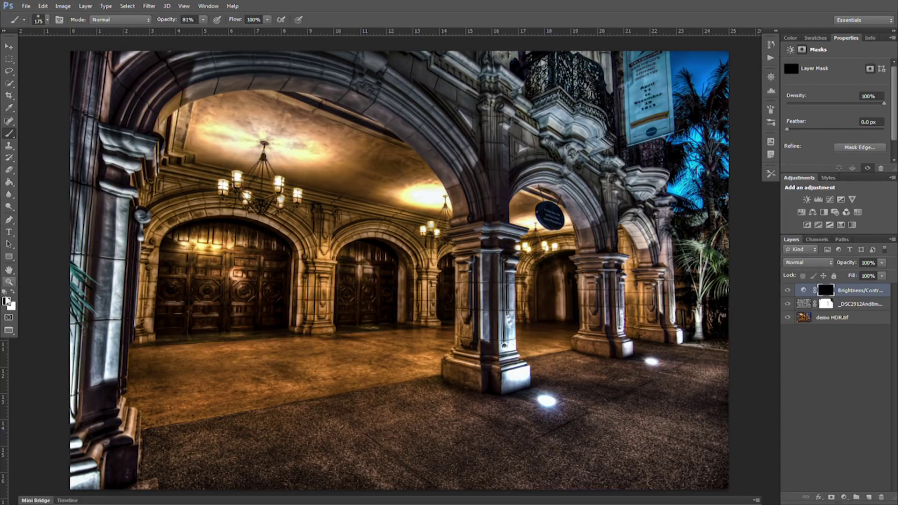
{"action": "left_click", "coordinate": [13, 292]}
{"action": "key", "text": "bracketright"}
{"action": "key", "text": "bracketright"}
{"action": "key", "text": "bracketright"}
{"action": "mouse_move", "coordinate": [261, 257]}
{"action": "left_mouse_down"}
{"action": "mouse_move", "coordinate": [166, 315]}
{"action": "mouse_move", "coordinate": [251, 281]}
{"action": "mouse_move", "coordinate": [271, 309]}
{"action": "mouse_move", "coordinate": [358, 285]}
{"action": "mouse_move", "coordinate": [362, 303]}
{"action": "mouse_move", "coordinate": [372, 290]}
{"action": "left_mouse_up"}
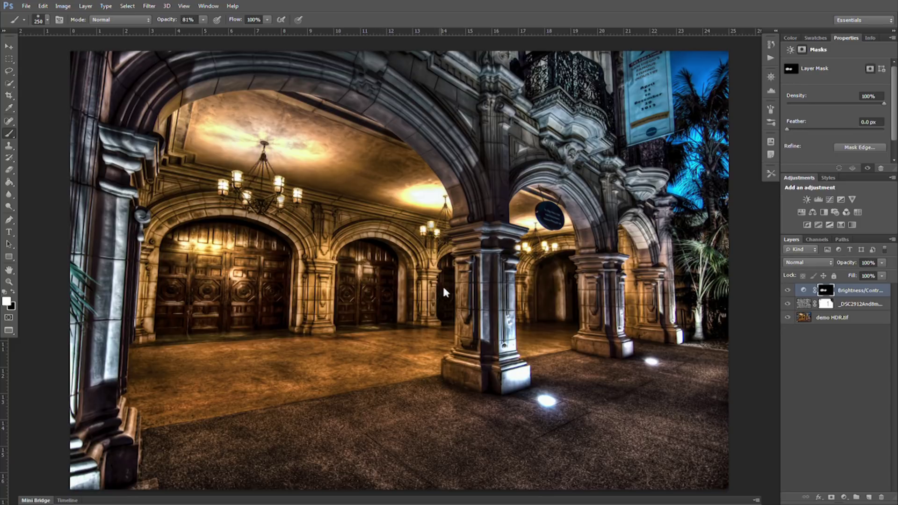
{"action": "key", "text": "bracketleft"}
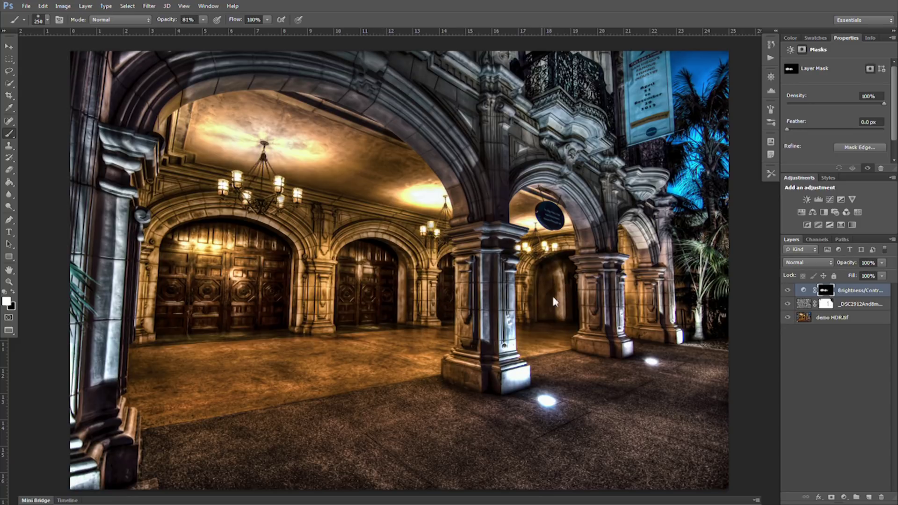
{"action": "mouse_move", "coordinate": [568, 310]}
{"action": "left_mouse_down"}
{"action": "mouse_move", "coordinate": [578, 280]}
{"action": "mouse_move", "coordinate": [545, 317]}
{"action": "left_mouse_up"}
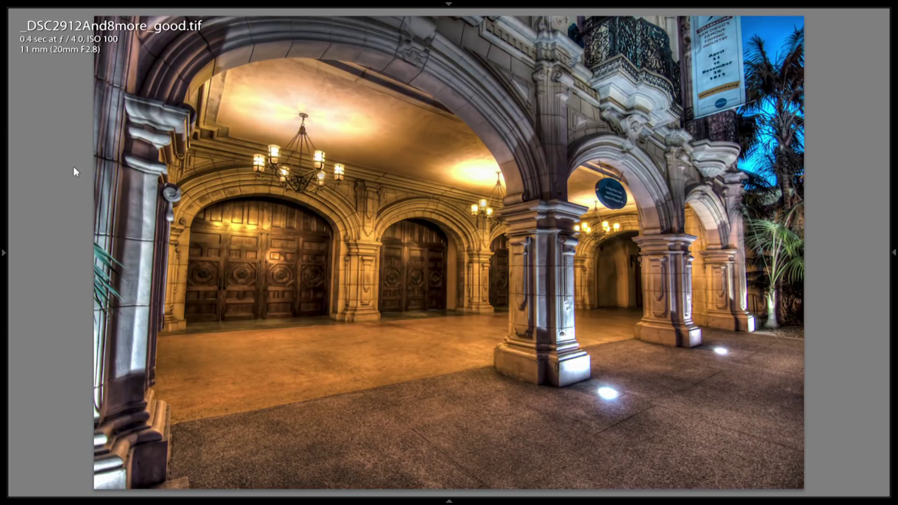
{"action": "key", "text": "Right"}
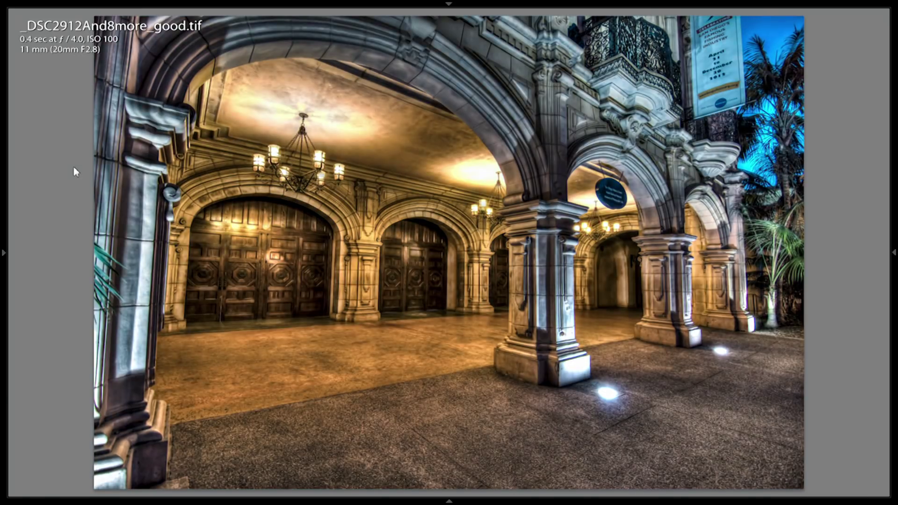